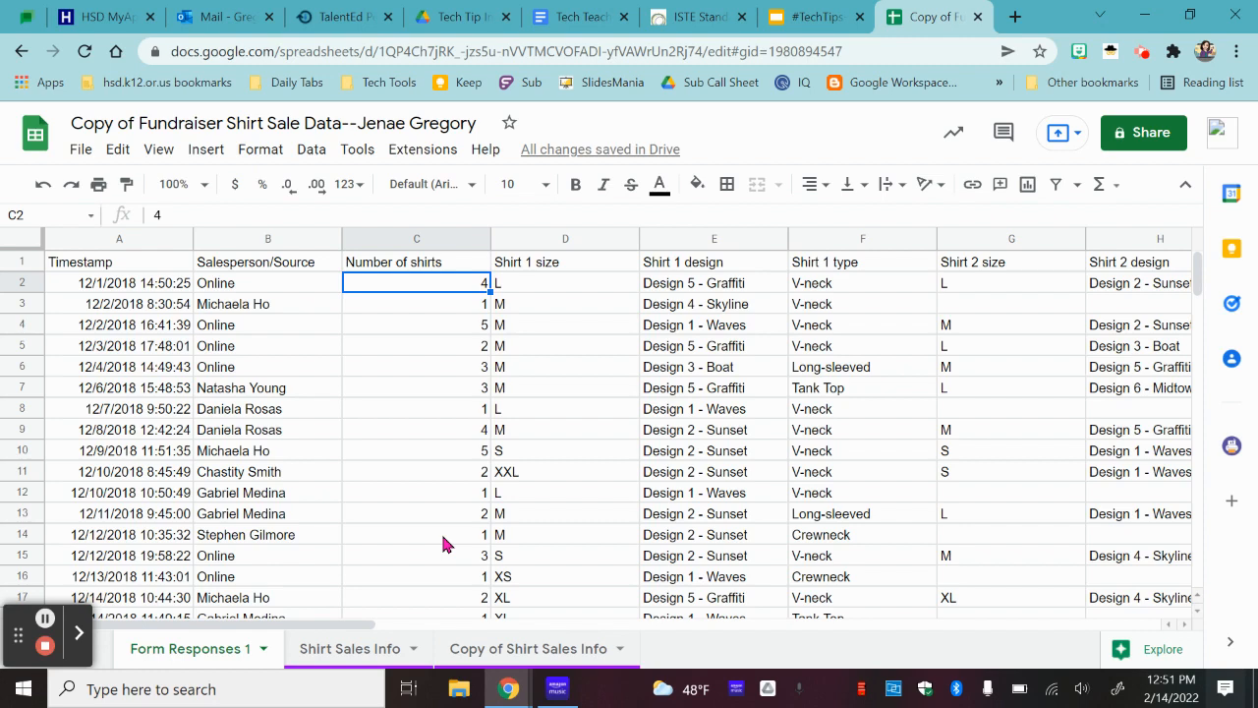
- Freeze the first row of the Form Responses 1 sheet so the column headings stay in view
{"action": "scroll", "coordinate": [442, 544], "scroll_direction": "down", "scroll_amount": 5}
{"action": "scroll", "coordinate": [442, 544], "scroll_direction": "up", "scroll_amount": 5}
{"action": "scroll", "coordinate": [349, 416], "scroll_direction": "down", "scroll_amount": 5}
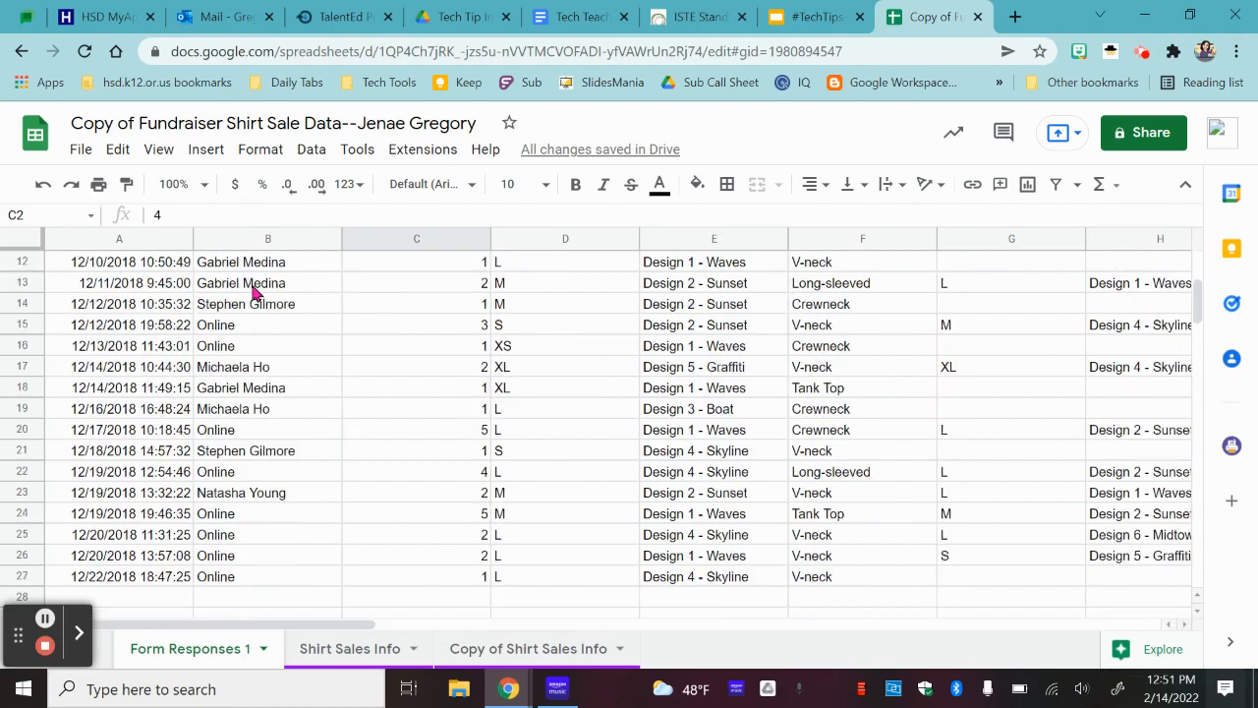
{"action": "scroll", "coordinate": [373, 378], "scroll_direction": "up", "scroll_amount": 5}
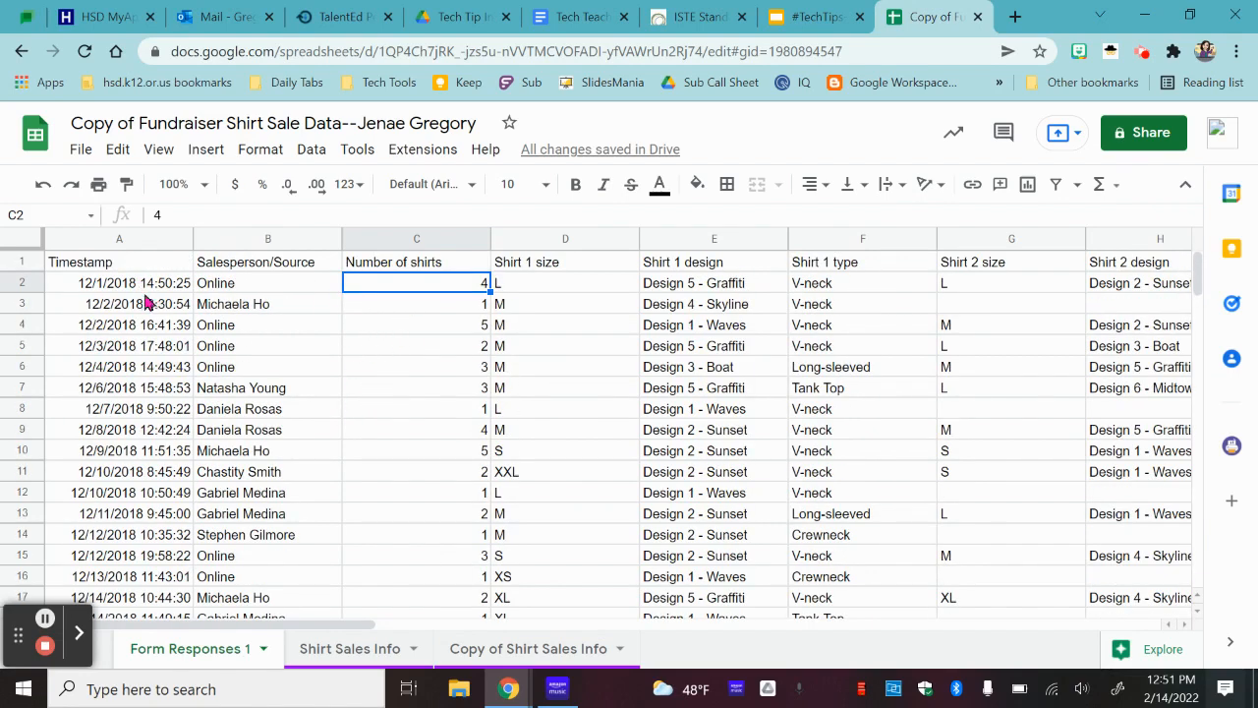
{"action": "left_click", "coordinate": [21, 262]}
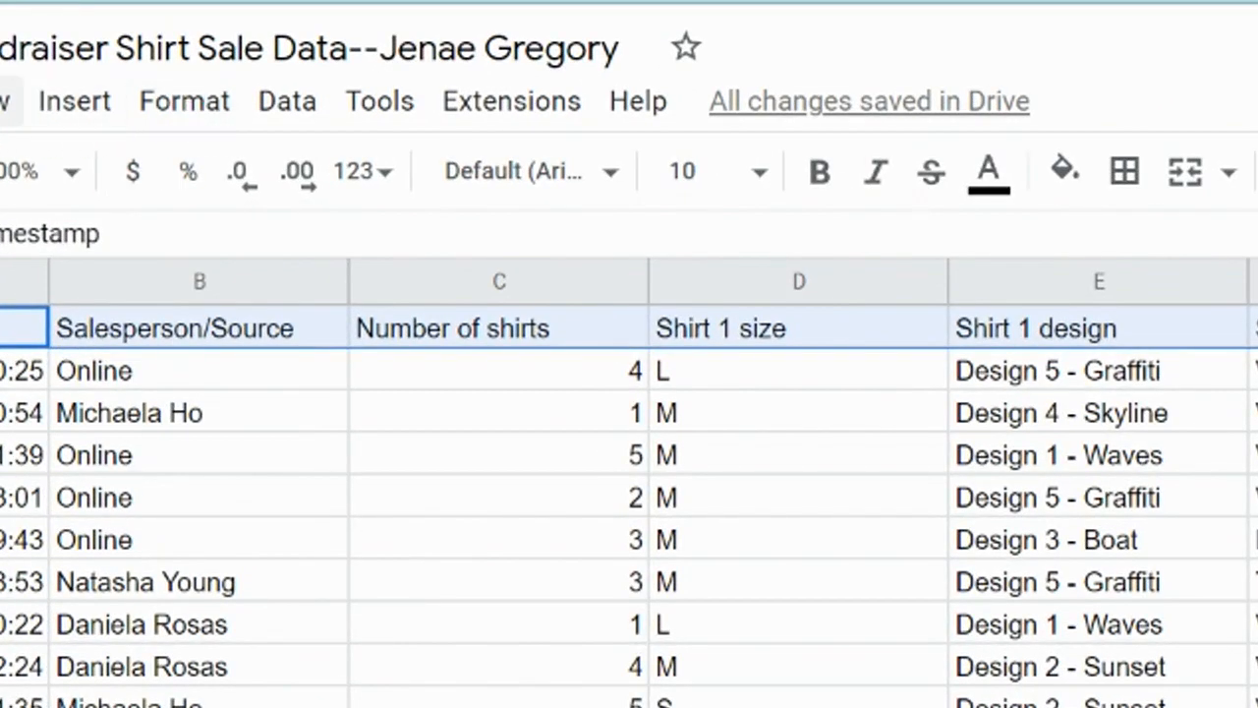
{"action": "left_click", "coordinate": [5, 102]}
{"action": "mouse_move", "coordinate": [101, 259]}
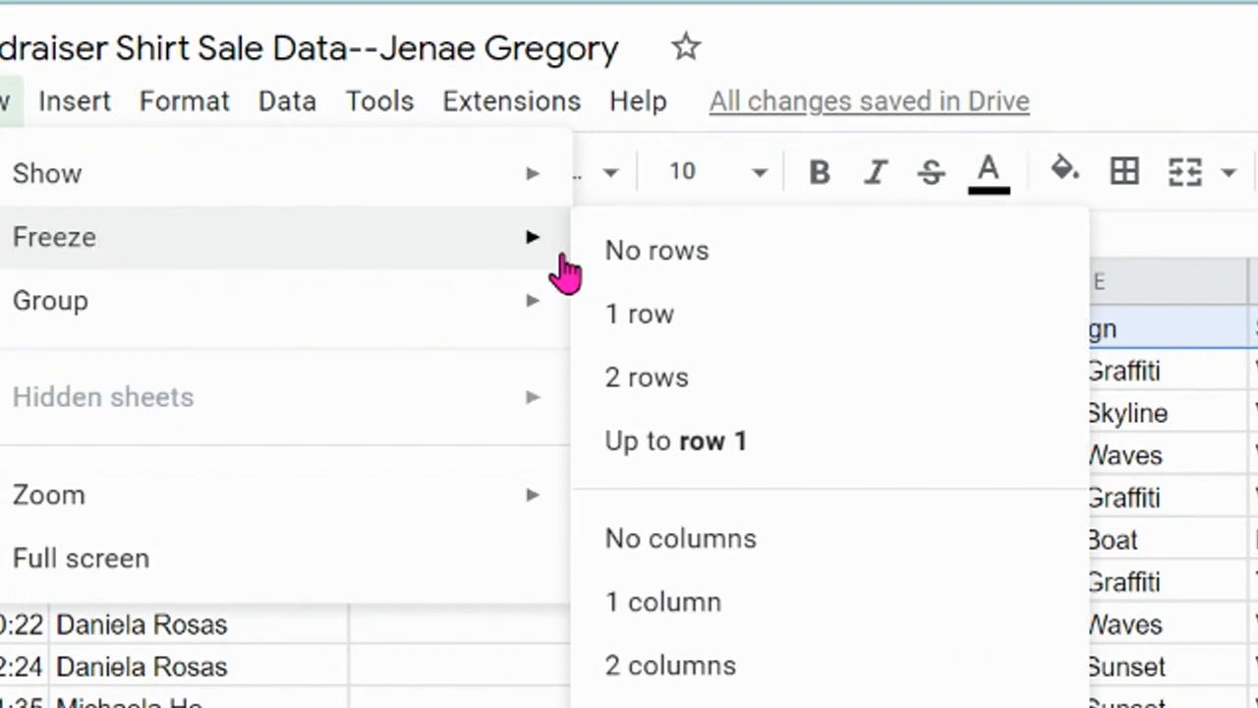
{"action": "left_click", "coordinate": [663, 320]}
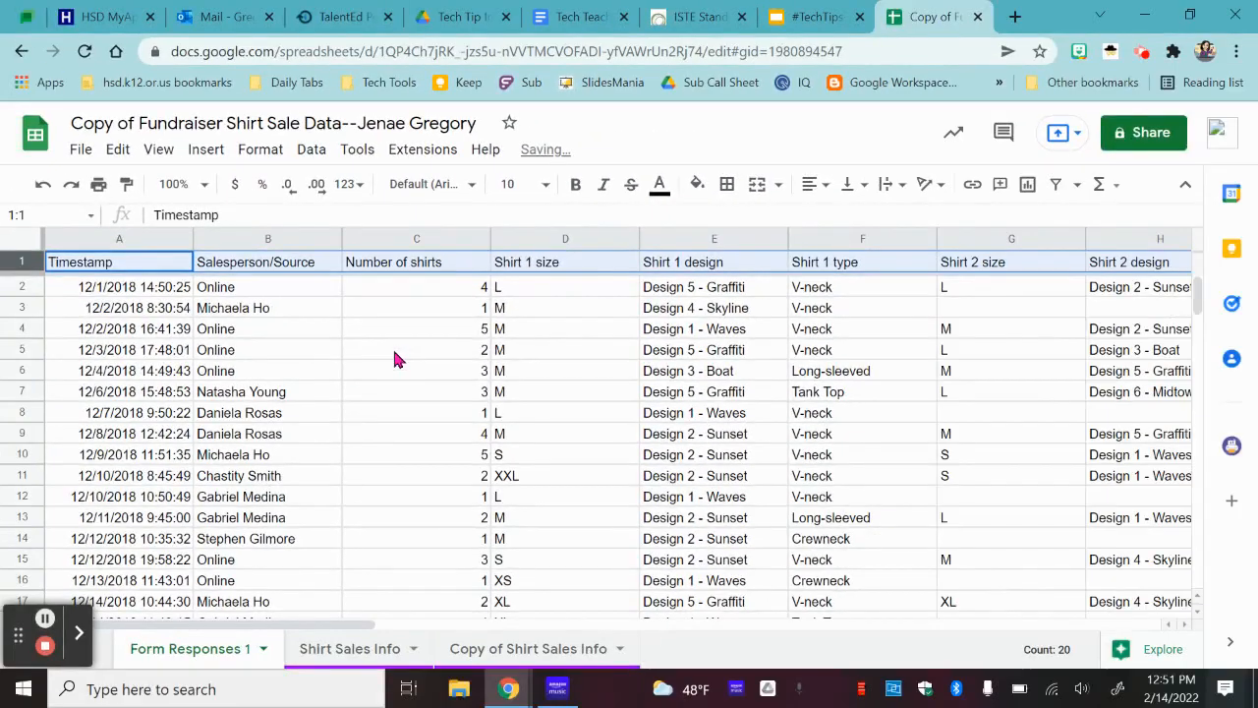
- Check the frozen heading row against the response rows further down the sheet
{"action": "scroll", "coordinate": [416, 434], "scroll_direction": "down", "scroll_amount": 5}
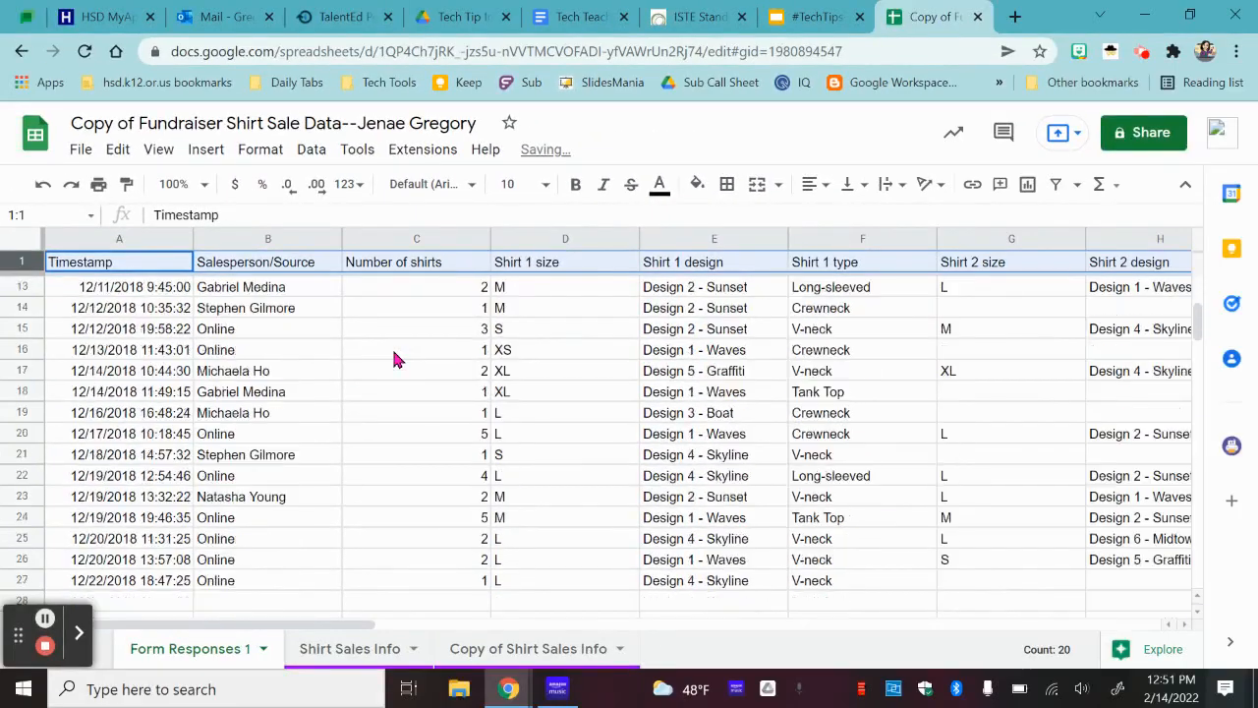
{"action": "scroll", "coordinate": [392, 359], "scroll_direction": "down", "scroll_amount": 3}
{"action": "scroll", "coordinate": [392, 356], "scroll_direction": "up", "scroll_amount": 7}
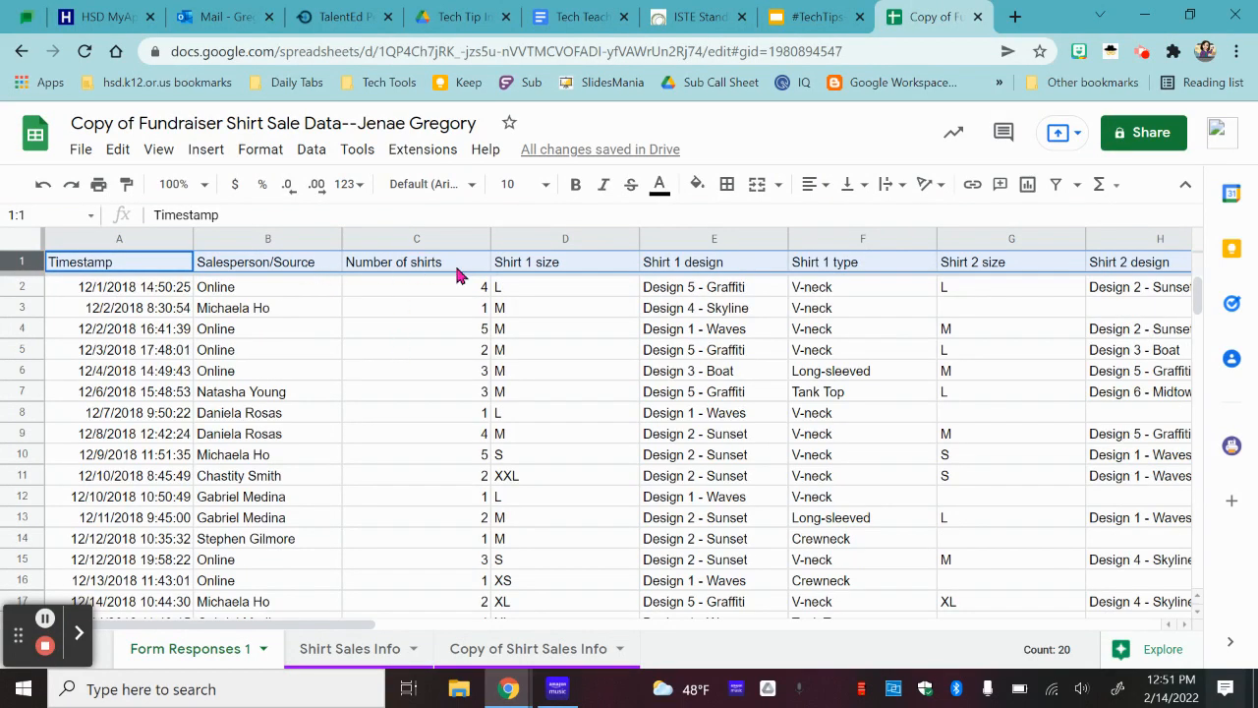
{"action": "scroll", "coordinate": [410, 364], "scroll_direction": "down", "scroll_amount": 4}
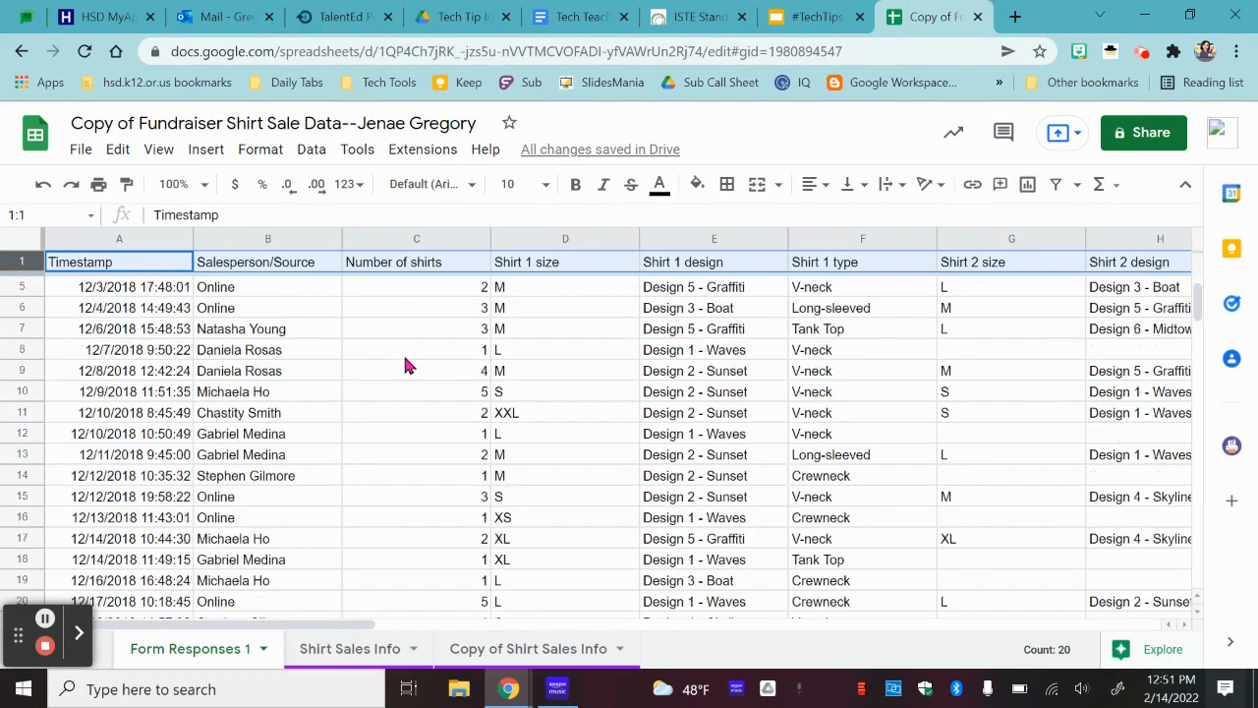
{"action": "scroll", "coordinate": [408, 364], "scroll_direction": "down", "scroll_amount": 1}
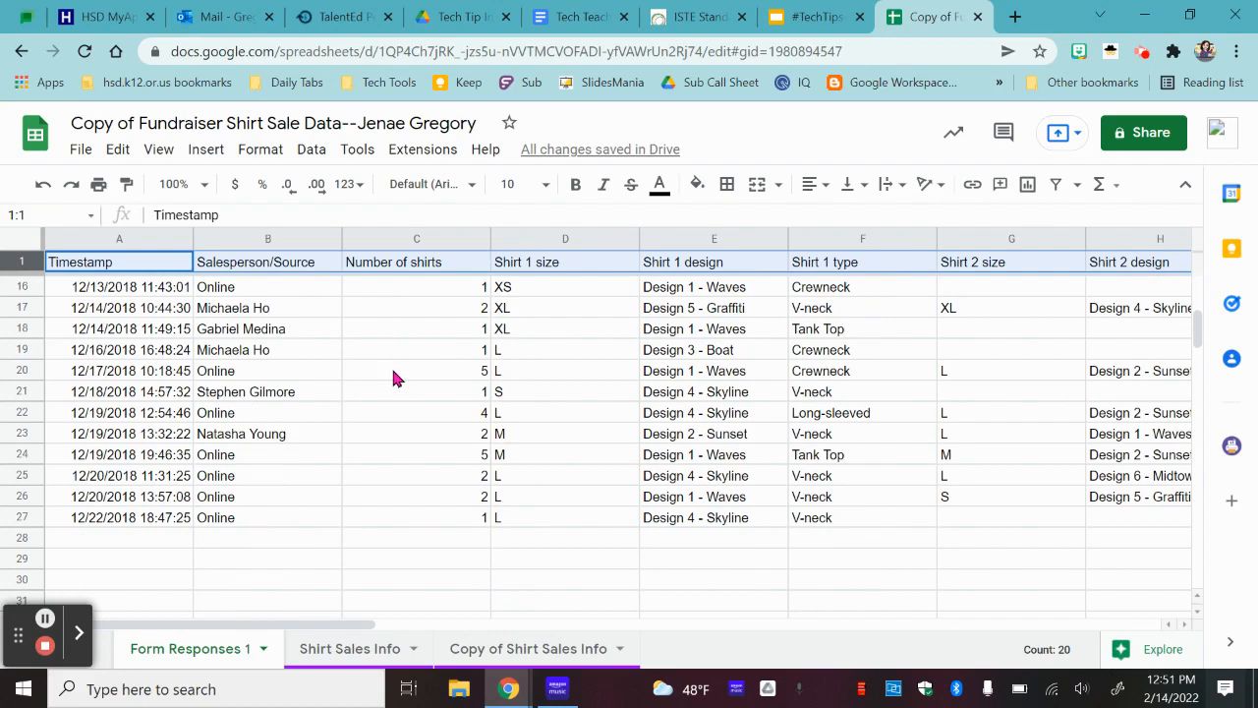
{"action": "scroll", "coordinate": [391, 380], "scroll_direction": "up", "scroll_amount": 5}
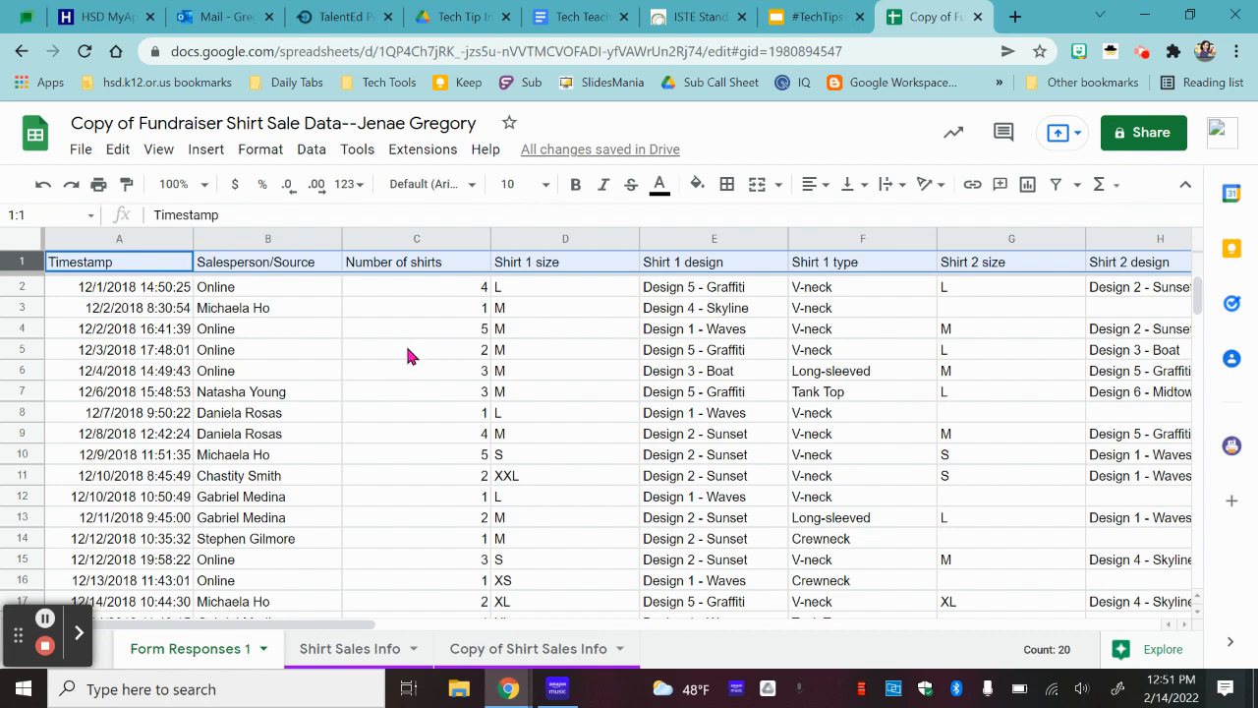
- Format the first Number of shirts value, in cell C2, as currency and undo the change
{"action": "left_click", "coordinate": [442, 287]}
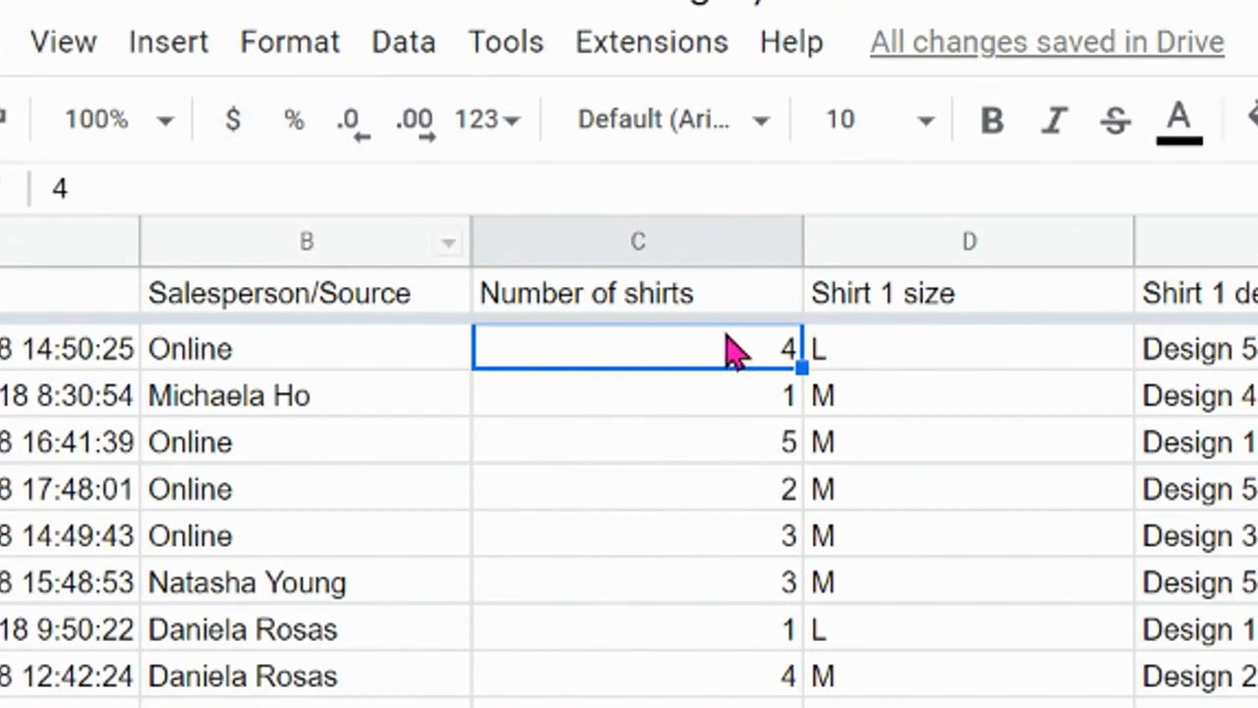
{"action": "left_click", "coordinate": [236, 122]}
{"action": "key", "text": "ctrl+z"}
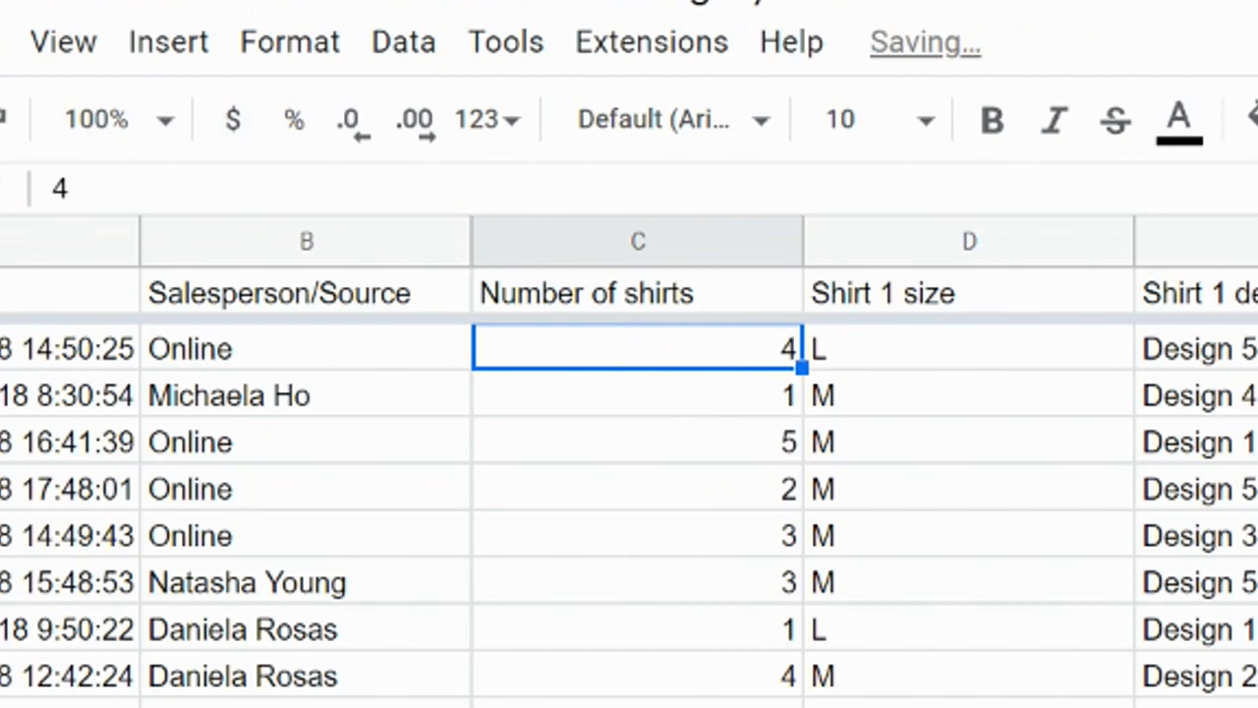
- Format cell C2 as a percentage, remove and restore its two decimal places, and leave it without decimals
{"action": "left_click", "coordinate": [295, 123]}
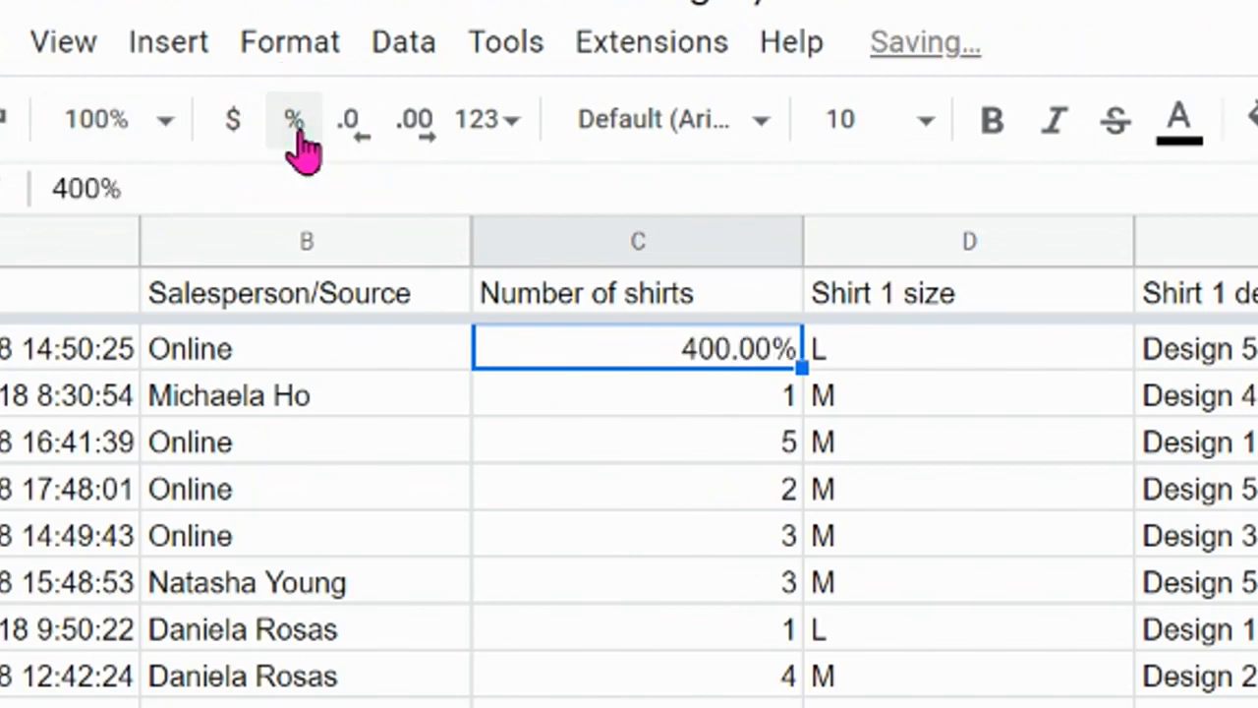
{"action": "left_click", "coordinate": [352, 128]}
{"action": "left_click", "coordinate": [352, 127]}
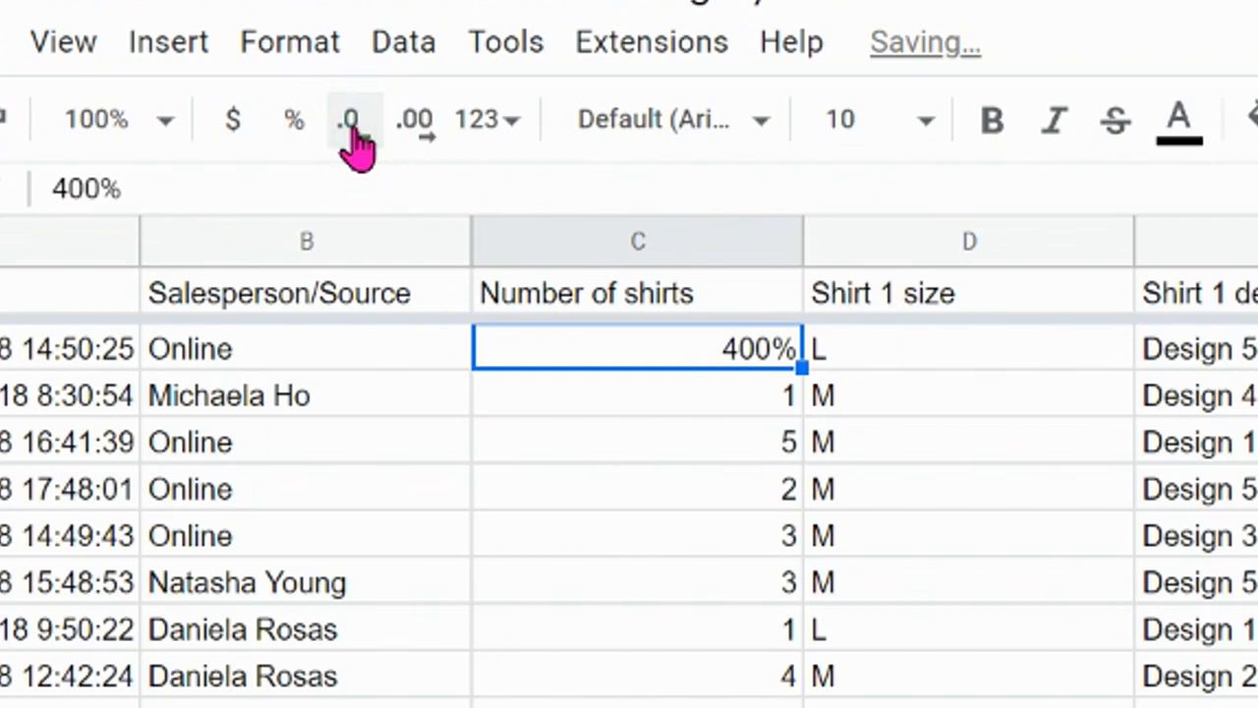
{"action": "left_click", "coordinate": [413, 130]}
{"action": "left_click", "coordinate": [413, 130]}
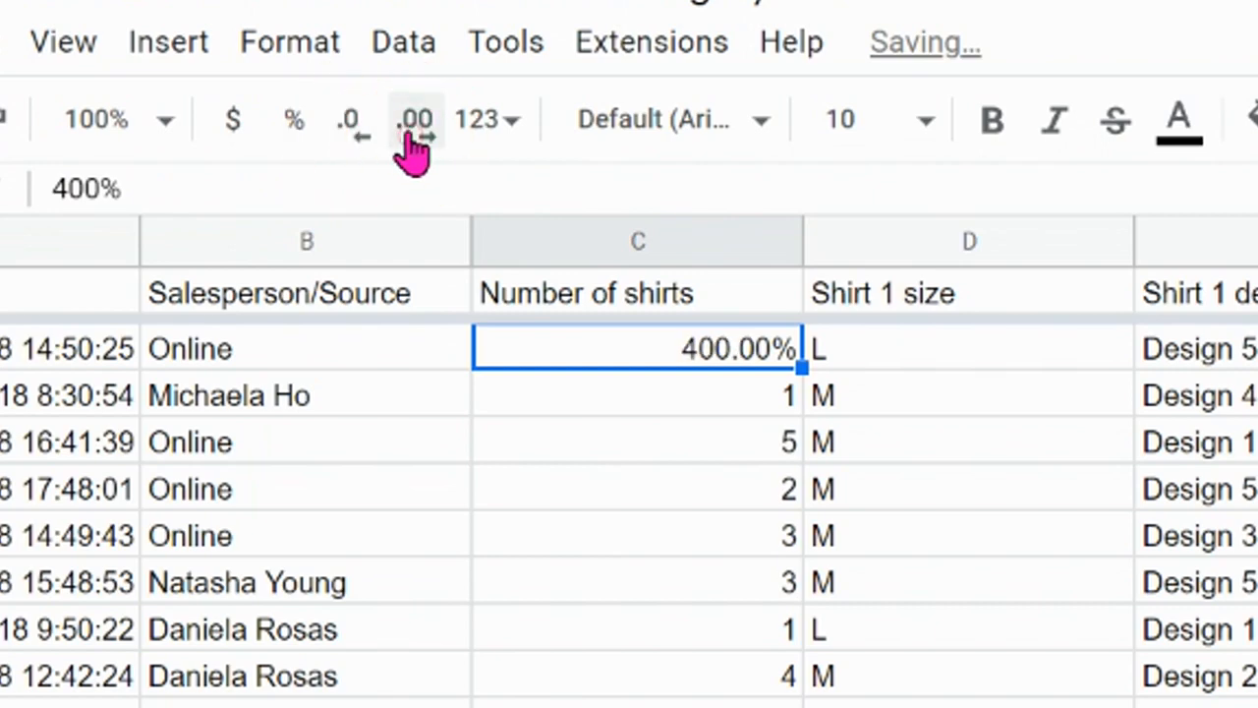
{"action": "left_click", "coordinate": [350, 128]}
{"action": "left_click", "coordinate": [351, 128]}
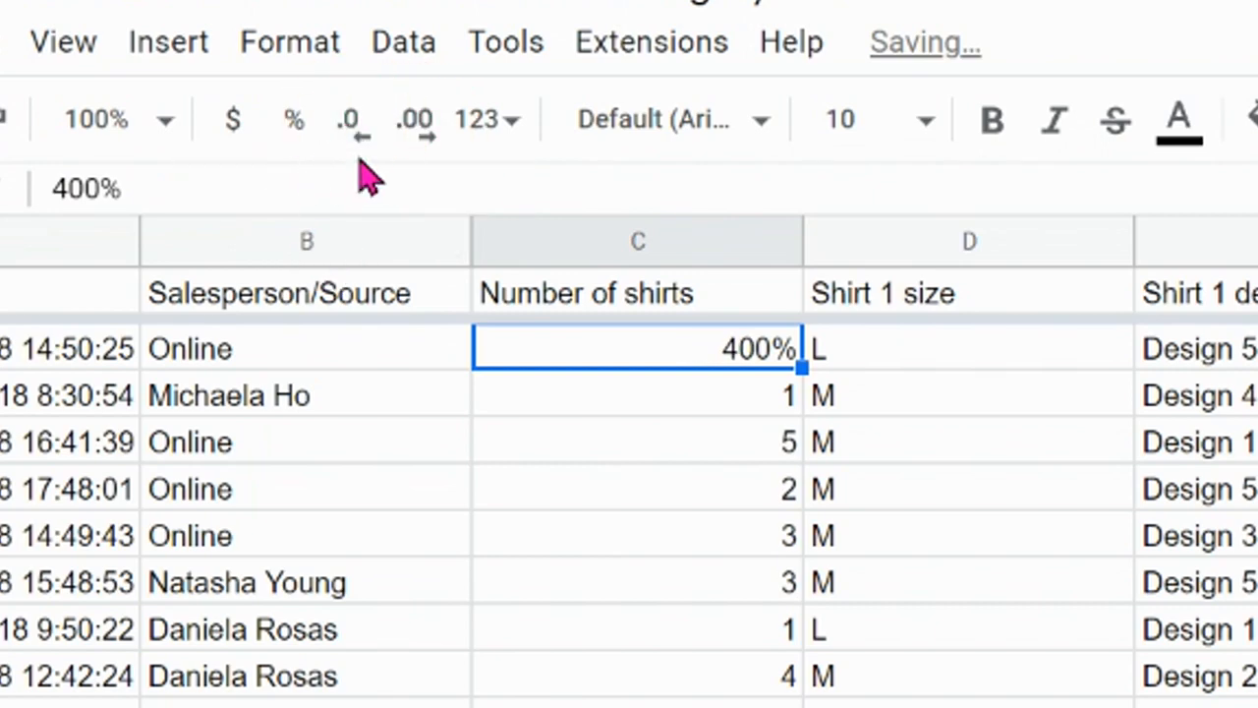
{"action": "left_click", "coordinate": [513, 128]}
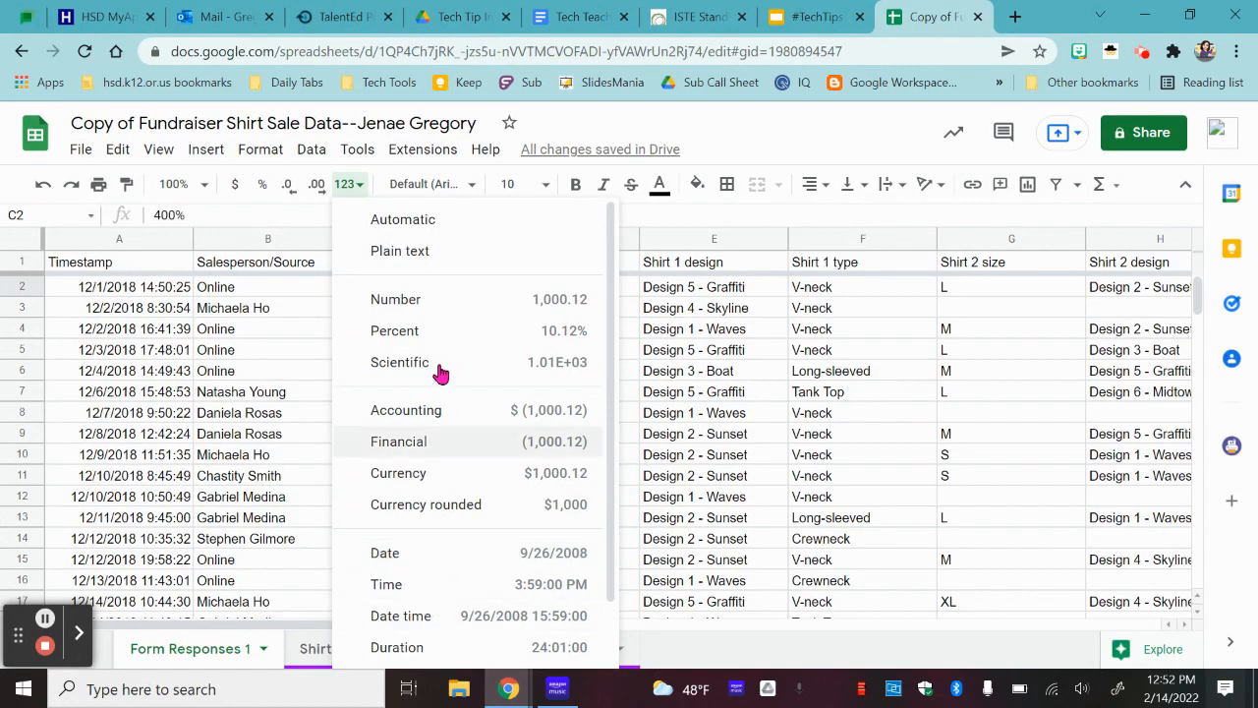
{"action": "left_click", "coordinate": [361, 187]}
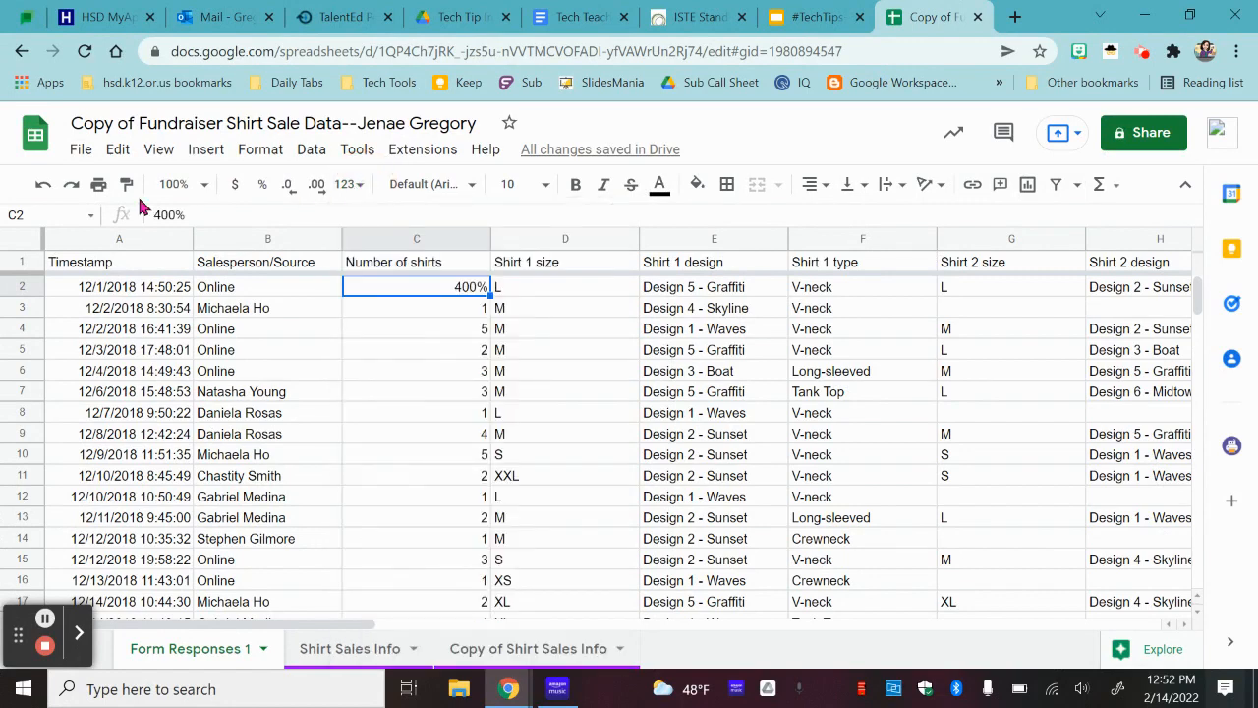
- Undo the percentage format and all decimal-place changes on cell C2
{"action": "left_click", "coordinate": [43, 187]}
{"action": "left_click", "coordinate": [43, 186]}
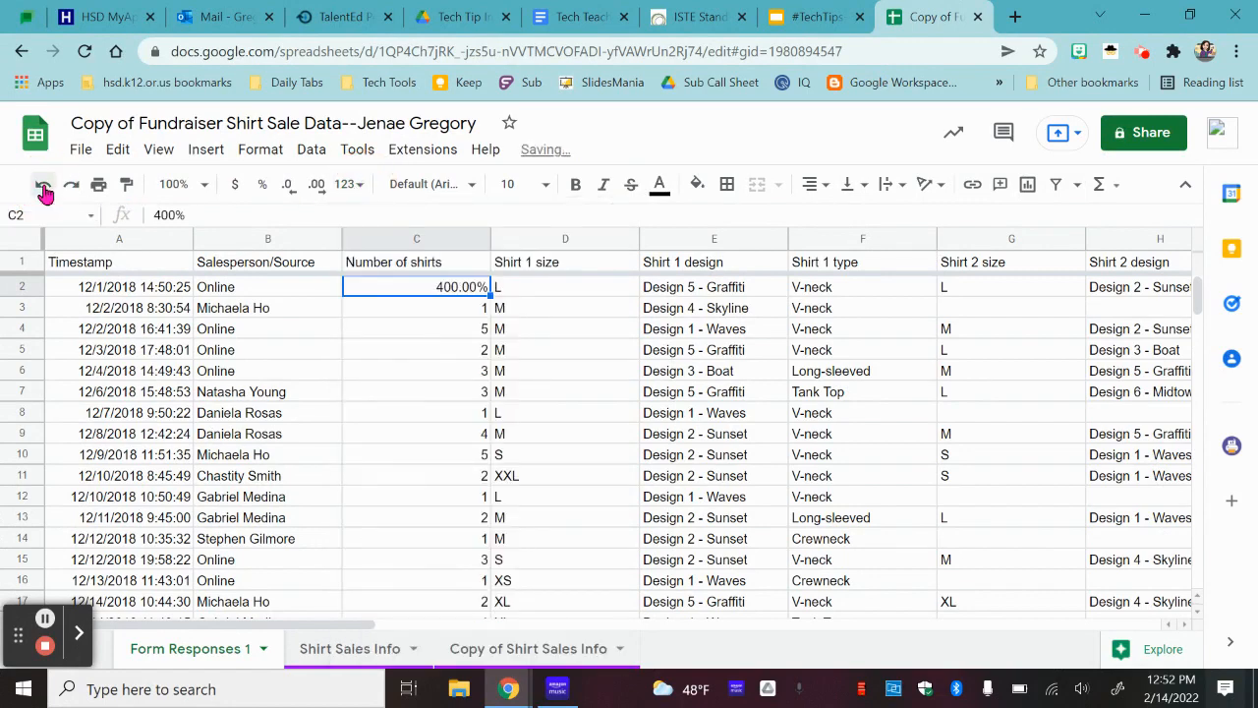
{"action": "left_click", "coordinate": [43, 187]}
{"action": "left_click", "coordinate": [44, 187]}
{"action": "left_click", "coordinate": [44, 186]}
{"action": "left_click", "coordinate": [43, 186]}
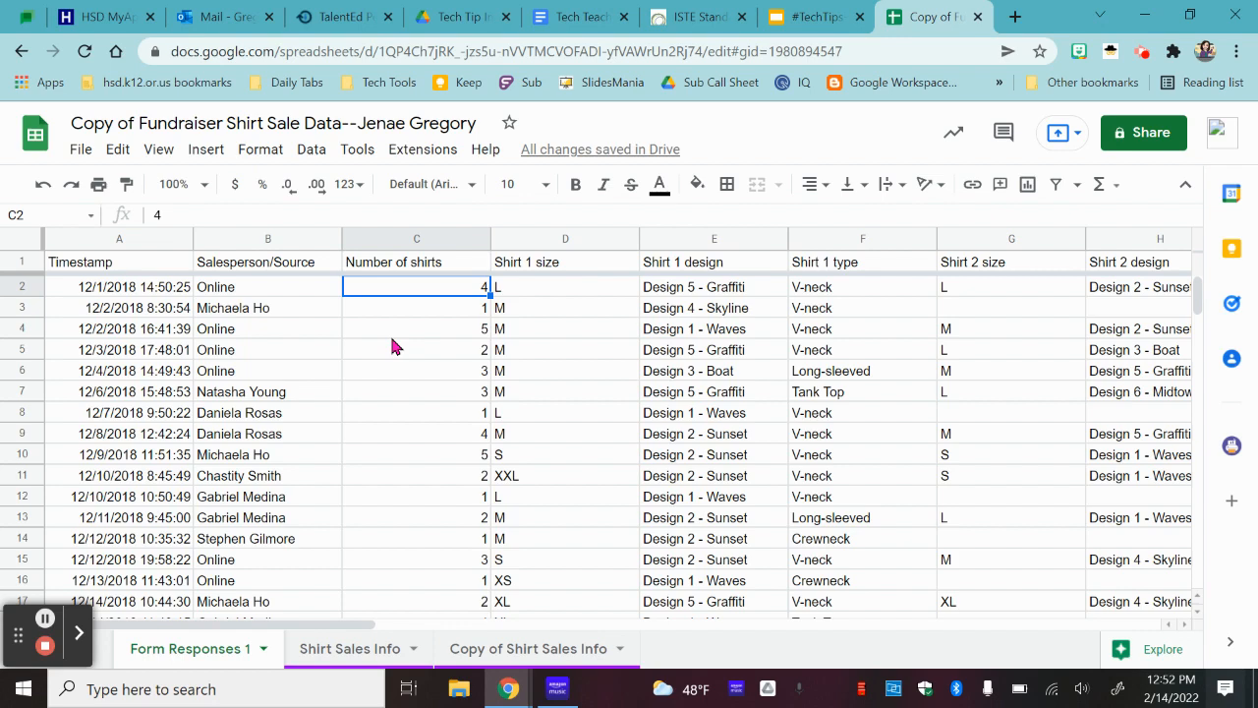
- Total the Number of shirts column in cell C28 with the SUM function over C2:C27, and delete the formula again
{"action": "scroll", "coordinate": [391, 344], "scroll_direction": "down", "scroll_amount": 7}
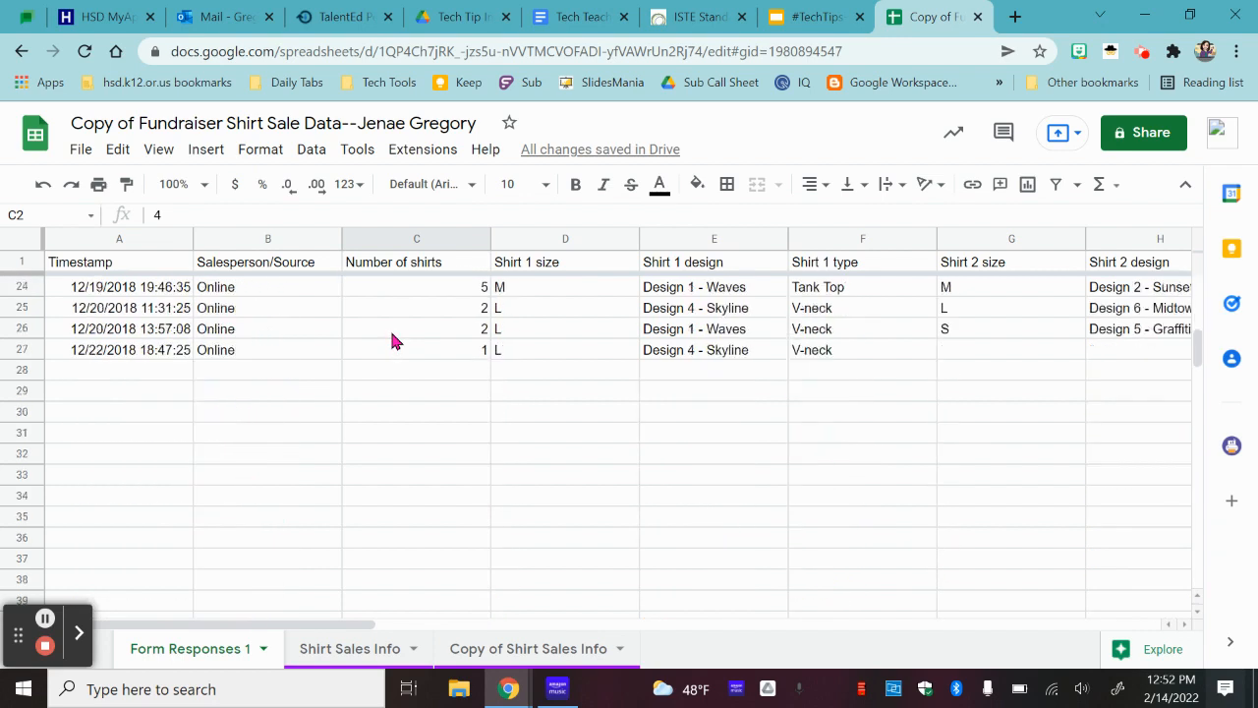
{"action": "scroll", "coordinate": [391, 339], "scroll_direction": "up", "scroll_amount": 7}
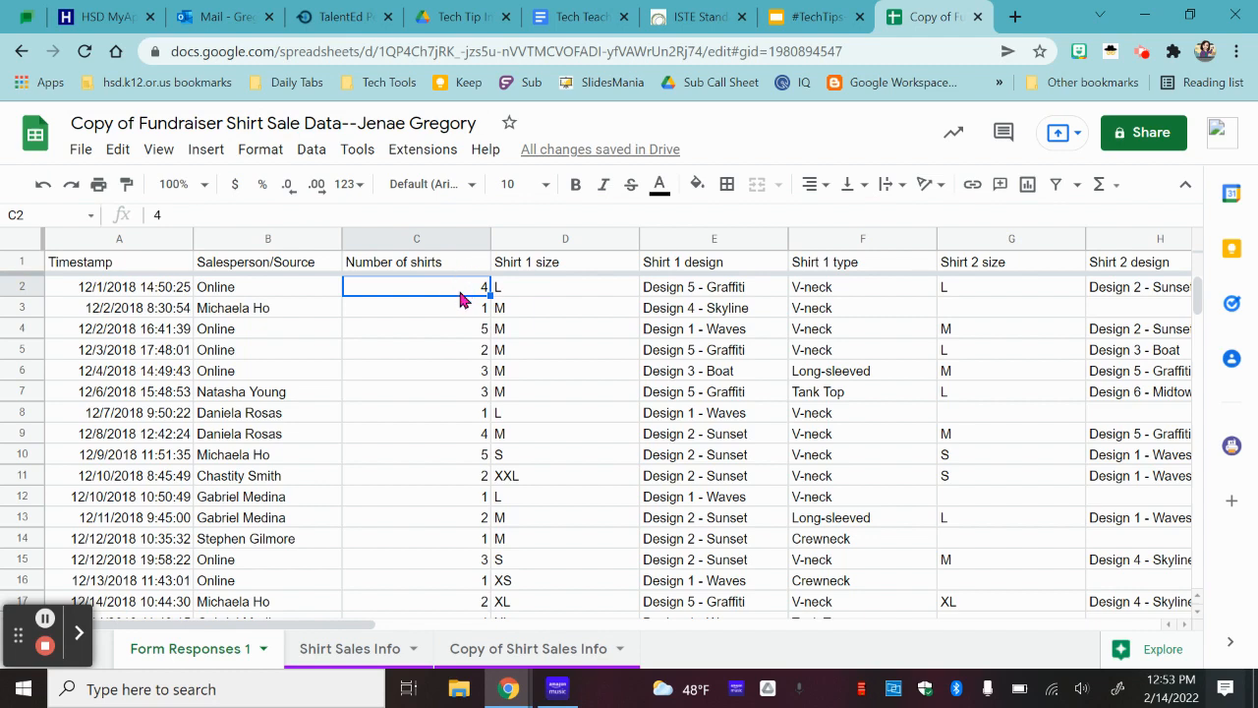
{"action": "scroll", "coordinate": [442, 457], "scroll_direction": "down", "scroll_amount": 4}
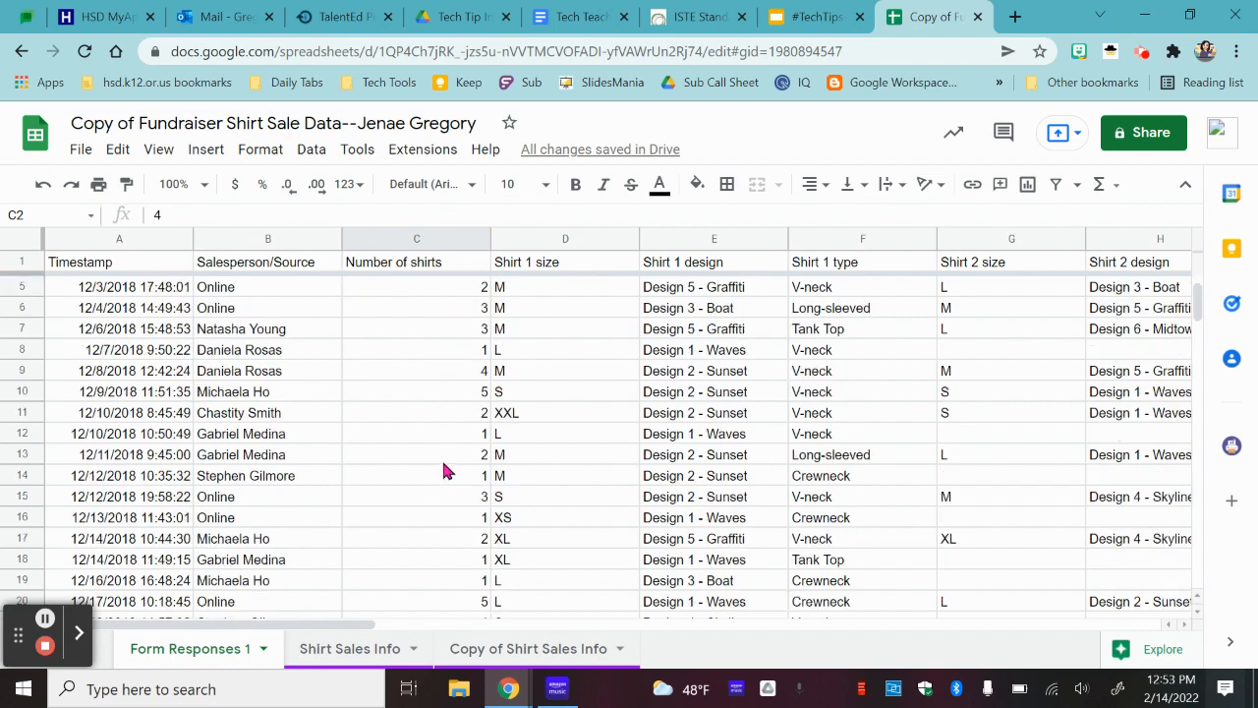
{"action": "scroll", "coordinate": [468, 585], "scroll_direction": "down", "scroll_amount": 1}
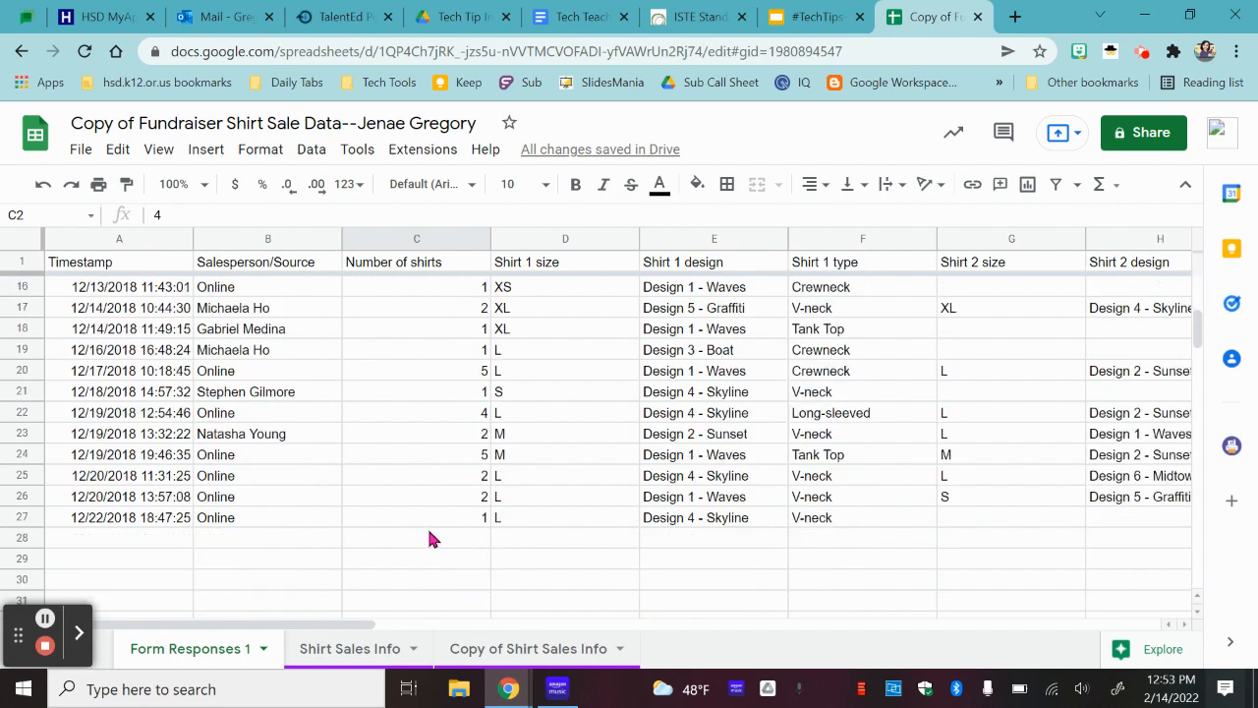
{"action": "scroll", "coordinate": [426, 525], "scroll_direction": "down", "scroll_amount": 2}
{"action": "left_click", "coordinate": [437, 463]}
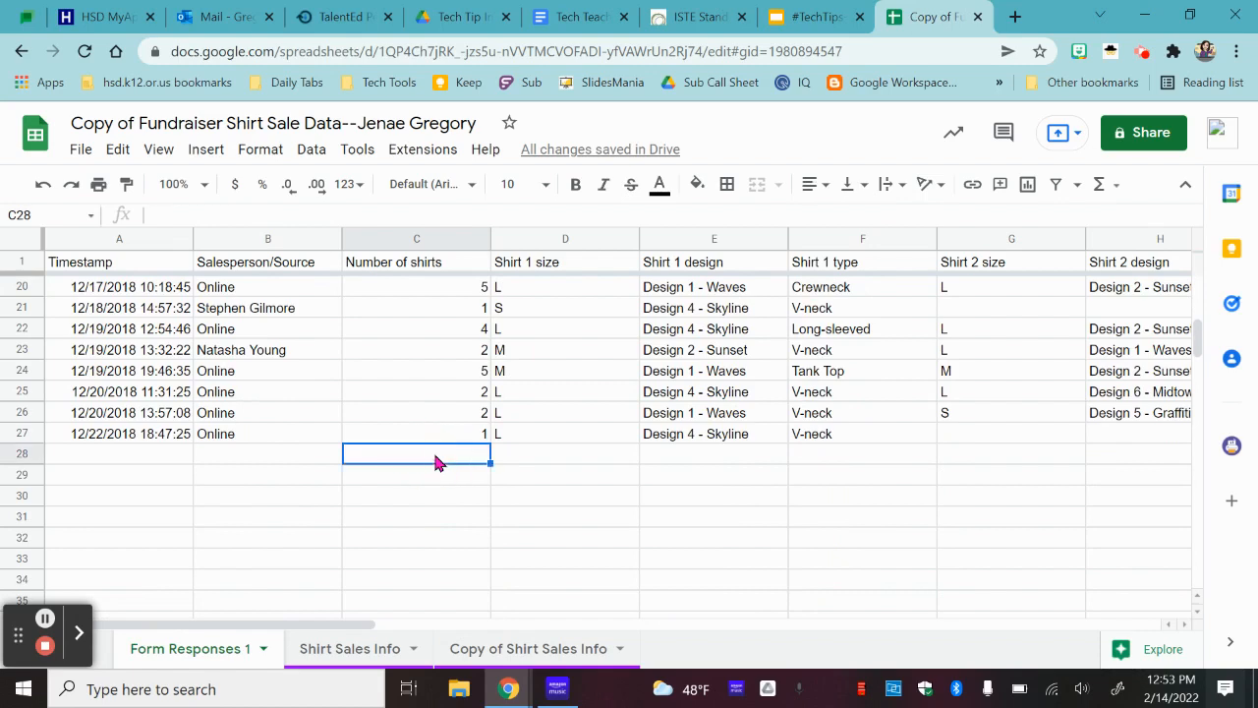
{"action": "left_click", "coordinate": [1116, 194]}
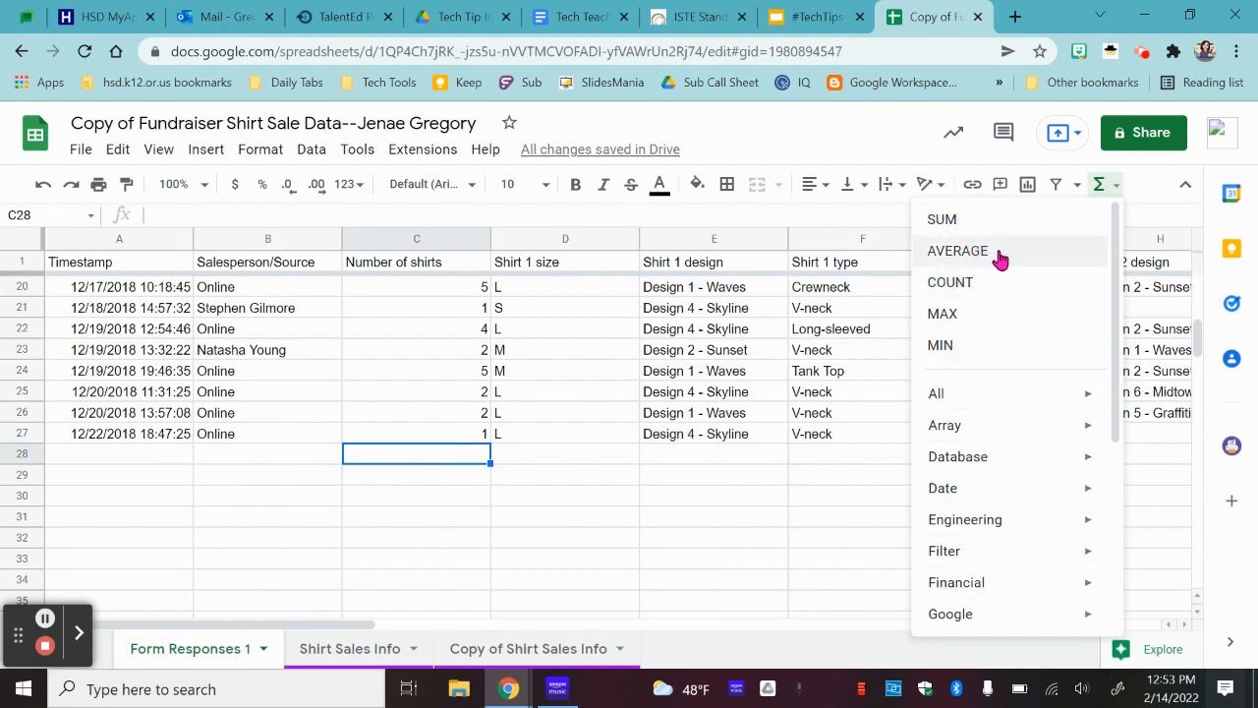
{"action": "left_click", "coordinate": [949, 220]}
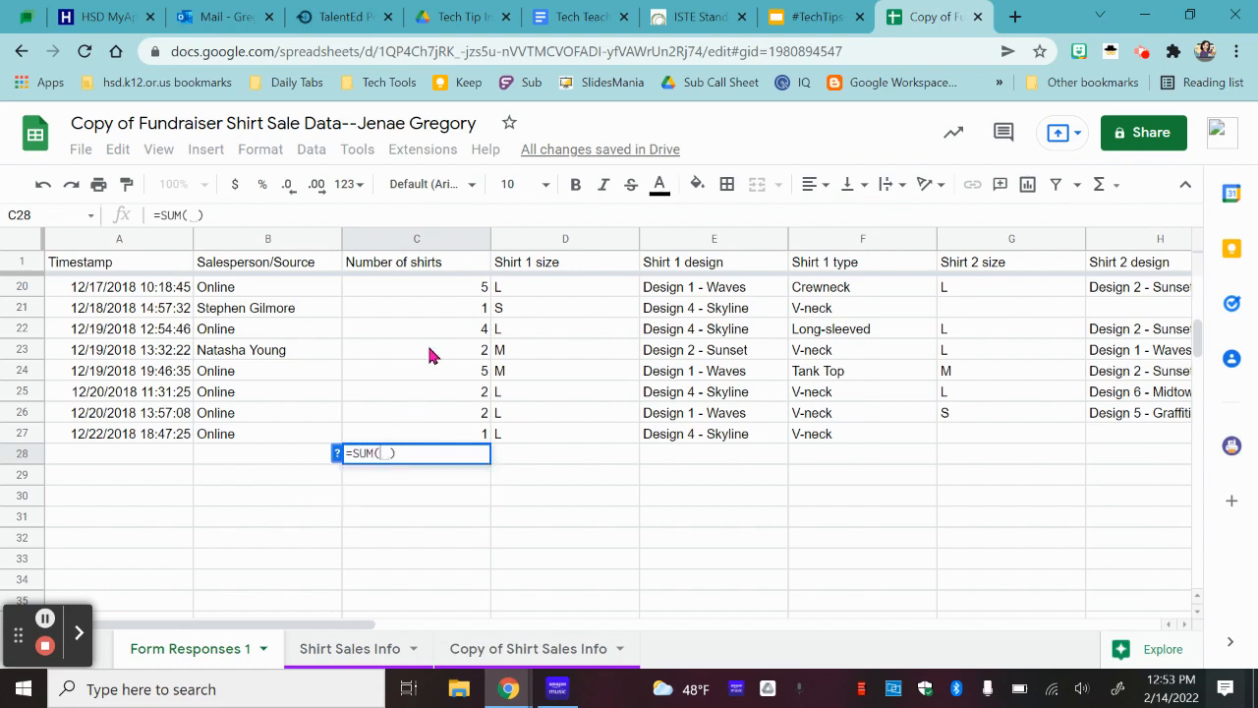
{"action": "scroll", "coordinate": [429, 356], "scroll_direction": "up", "scroll_amount": 6}
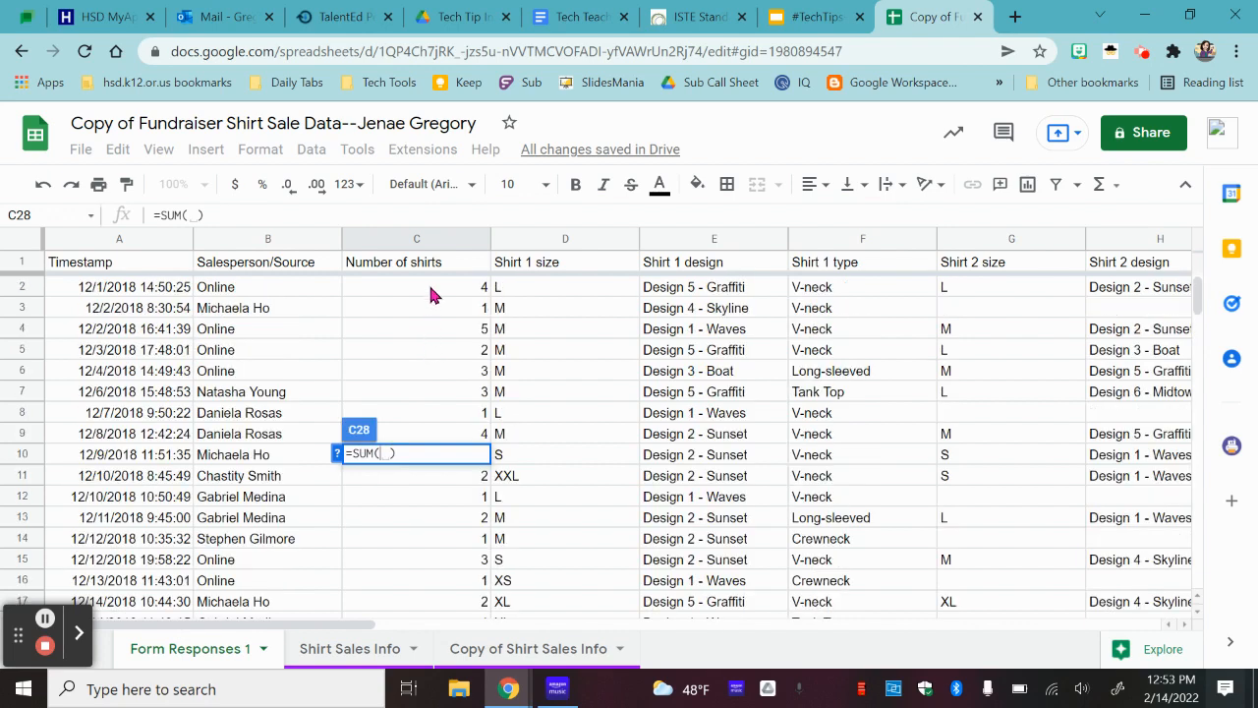
{"action": "left_click", "coordinate": [432, 287]}
{"action": "left_click_drag", "start_coordinate": [433, 287], "coordinate": [450, 538]}
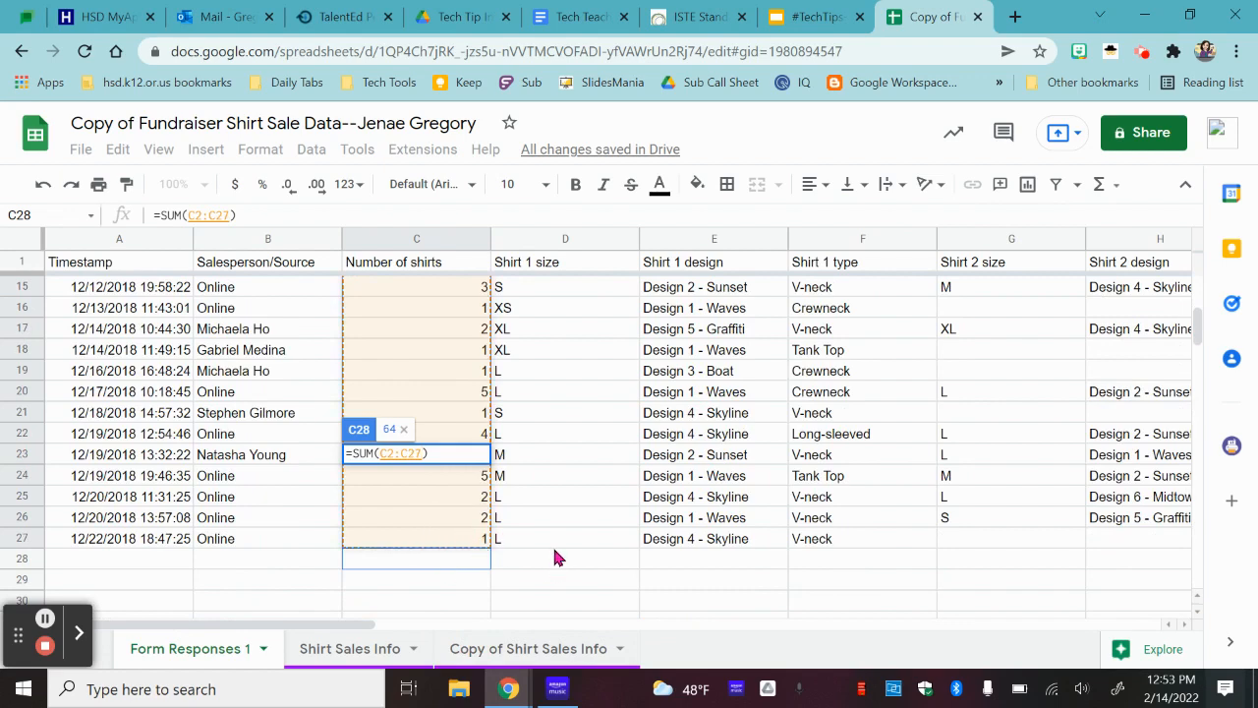
{"action": "key", "text": "Return"}
{"action": "left_click", "coordinate": [488, 560]}
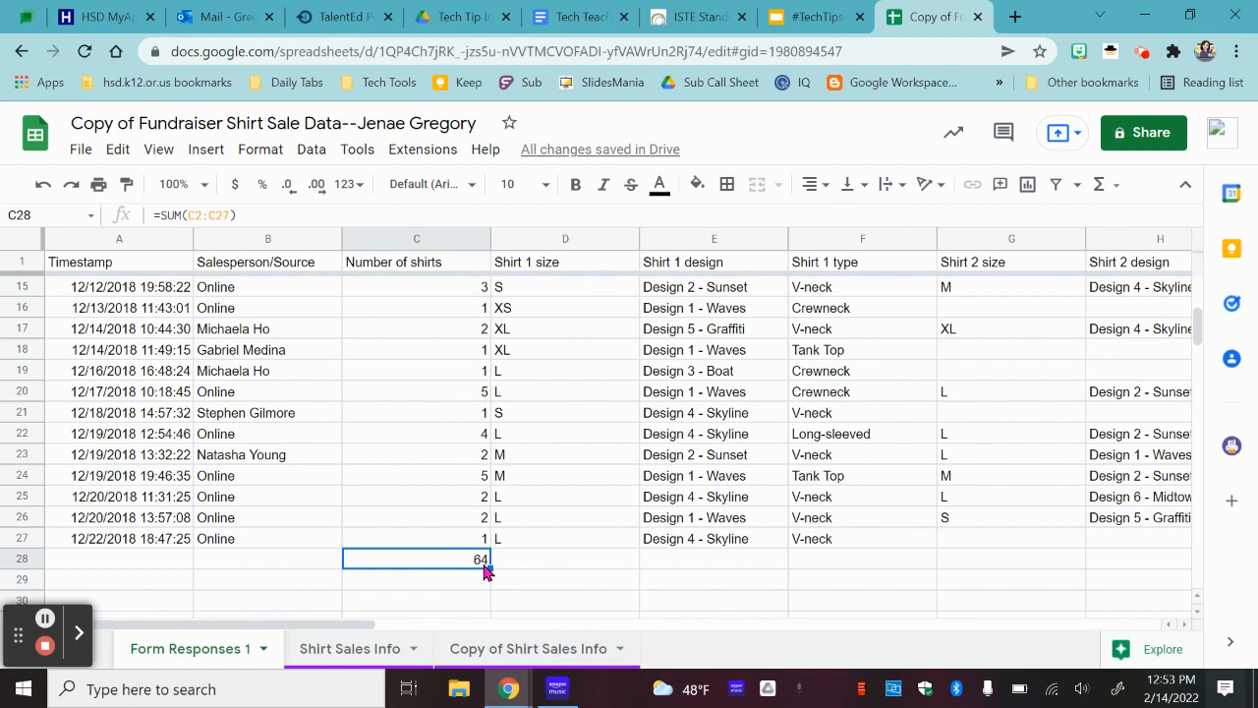
{"action": "key", "text": "Delete"}
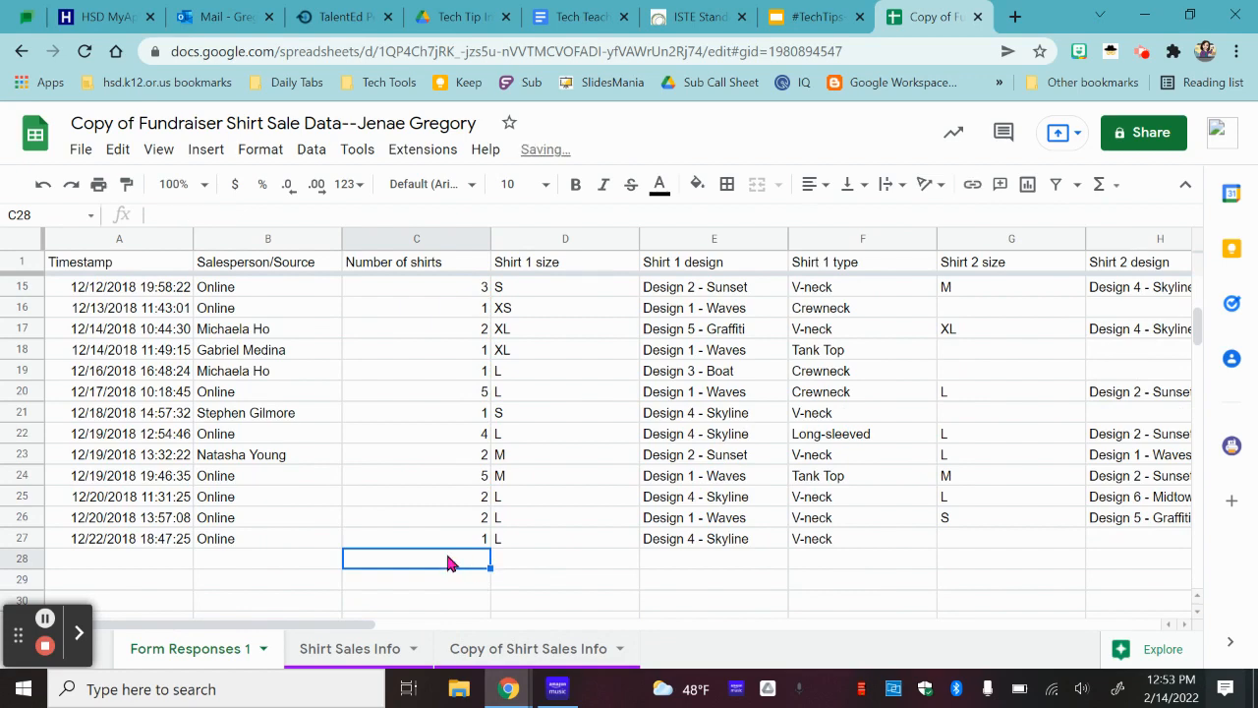
- Start a formula in C28 with =s, accept the suggested SUM(C2:C27), and clear the cell again
{"action": "type", "text": "="}
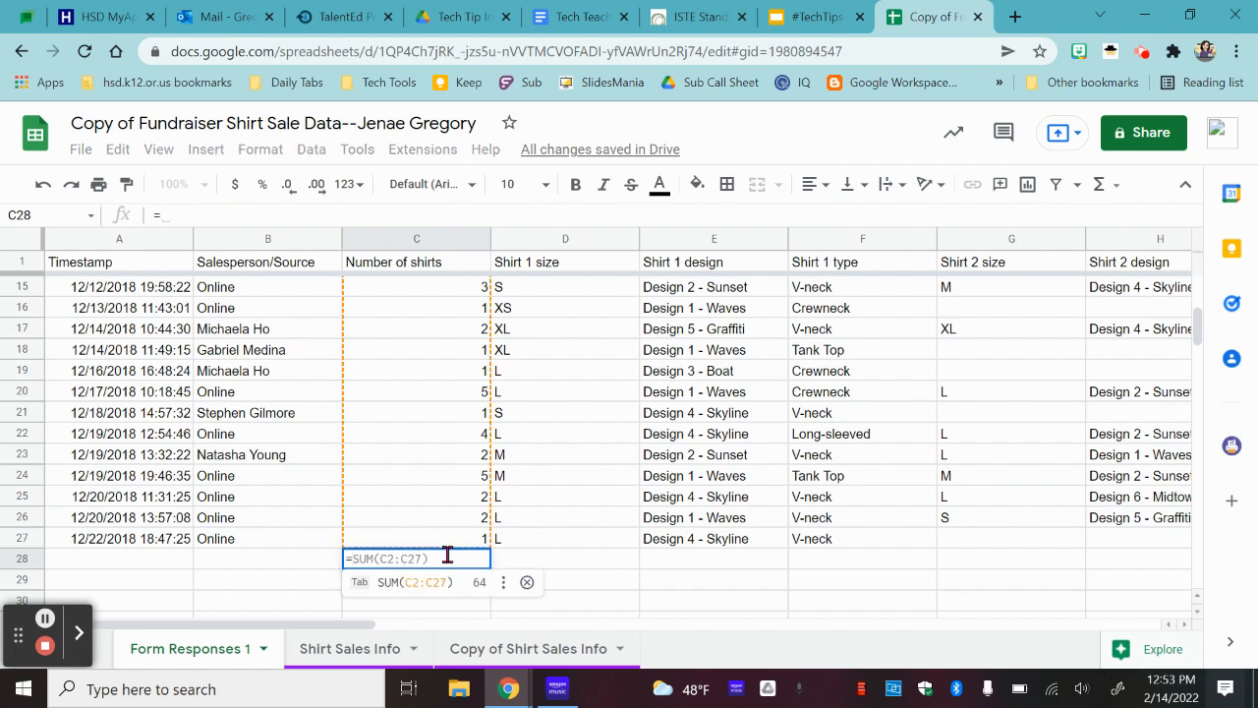
{"action": "type", "text": "s"}
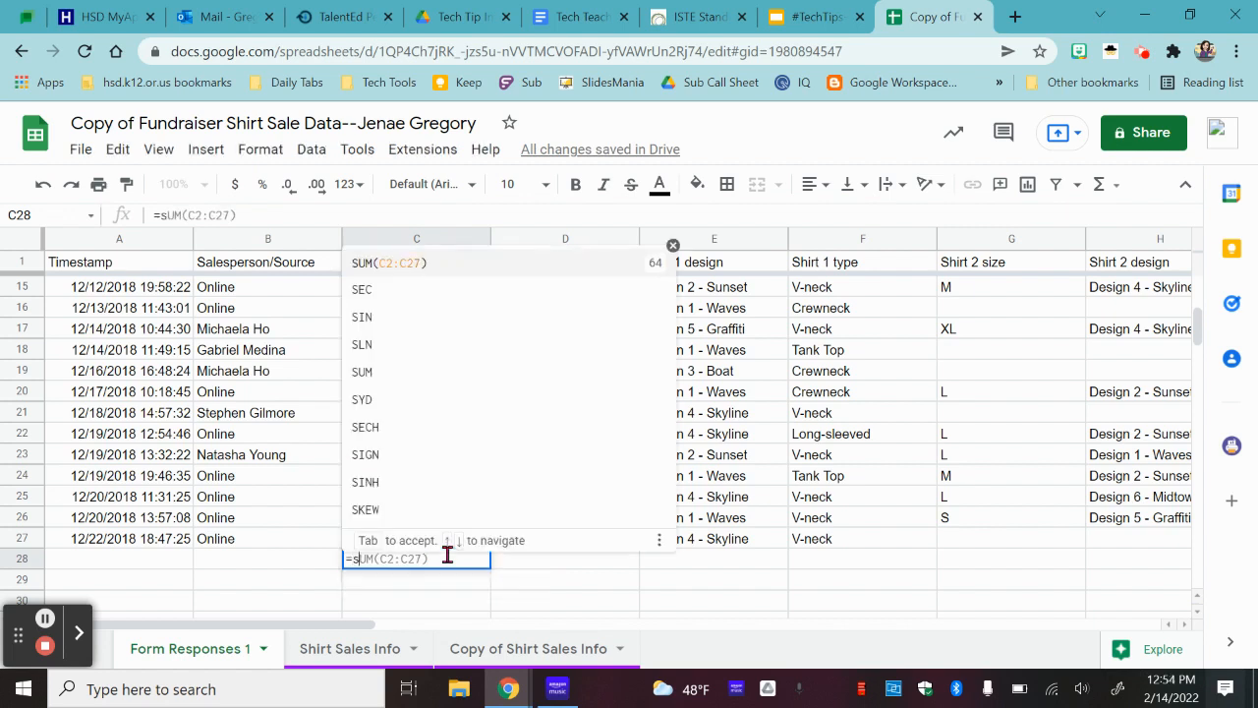
{"action": "left_click", "coordinate": [411, 263]}
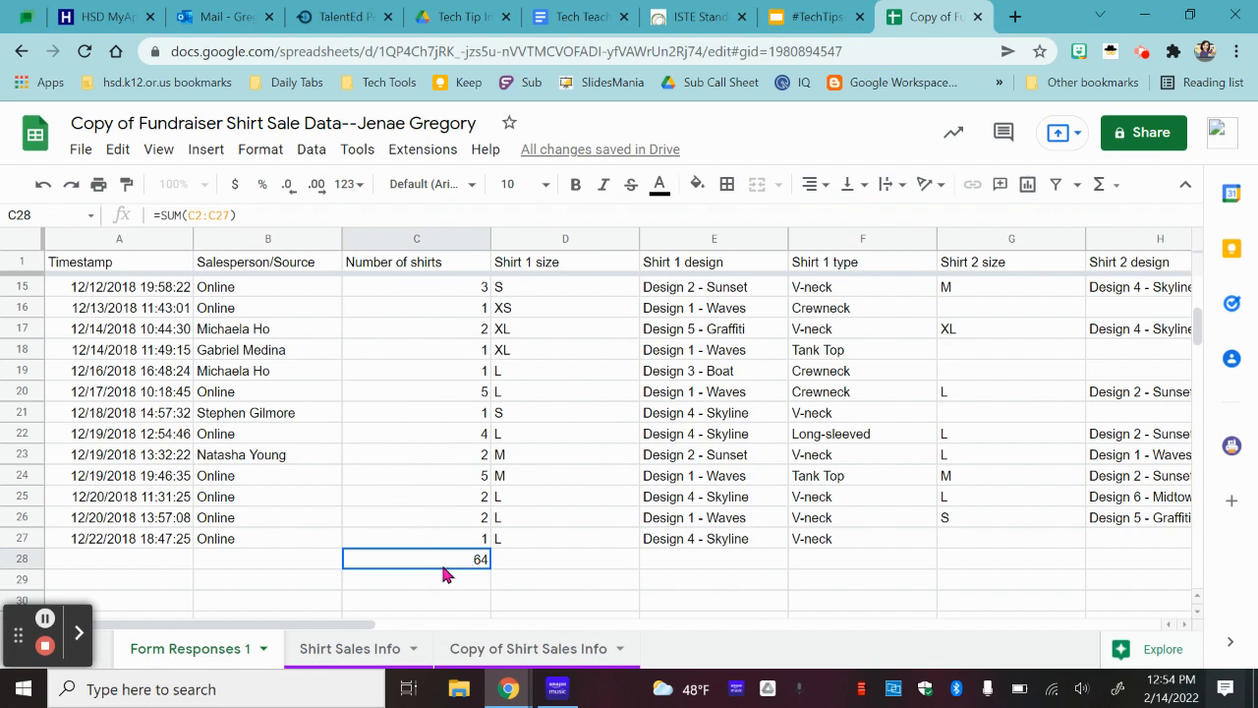
{"action": "key", "text": "Delete"}
{"action": "scroll", "coordinate": [443, 345], "scroll_direction": "up", "scroll_amount": 5}
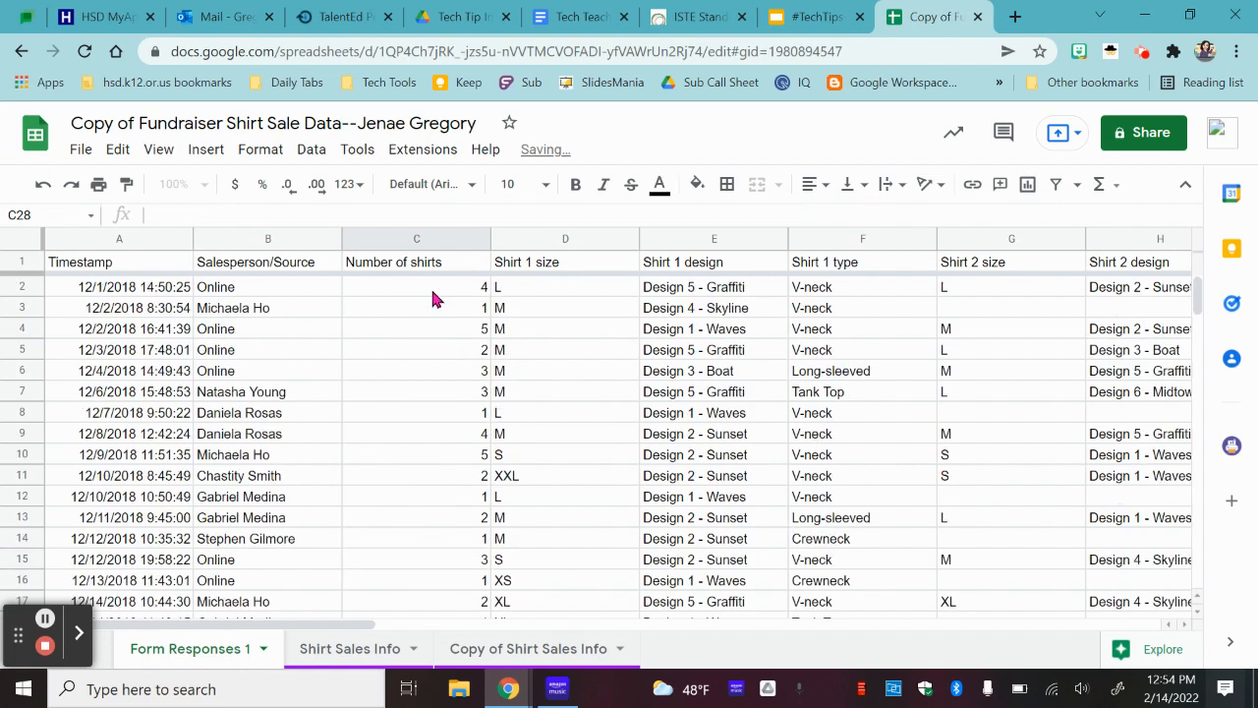
- Count the entries in C2:C27 of the Number of shirts column with the COUNT function in C28, and delete the formula again
{"action": "left_click_drag", "start_coordinate": [432, 291], "coordinate": [449, 462]}
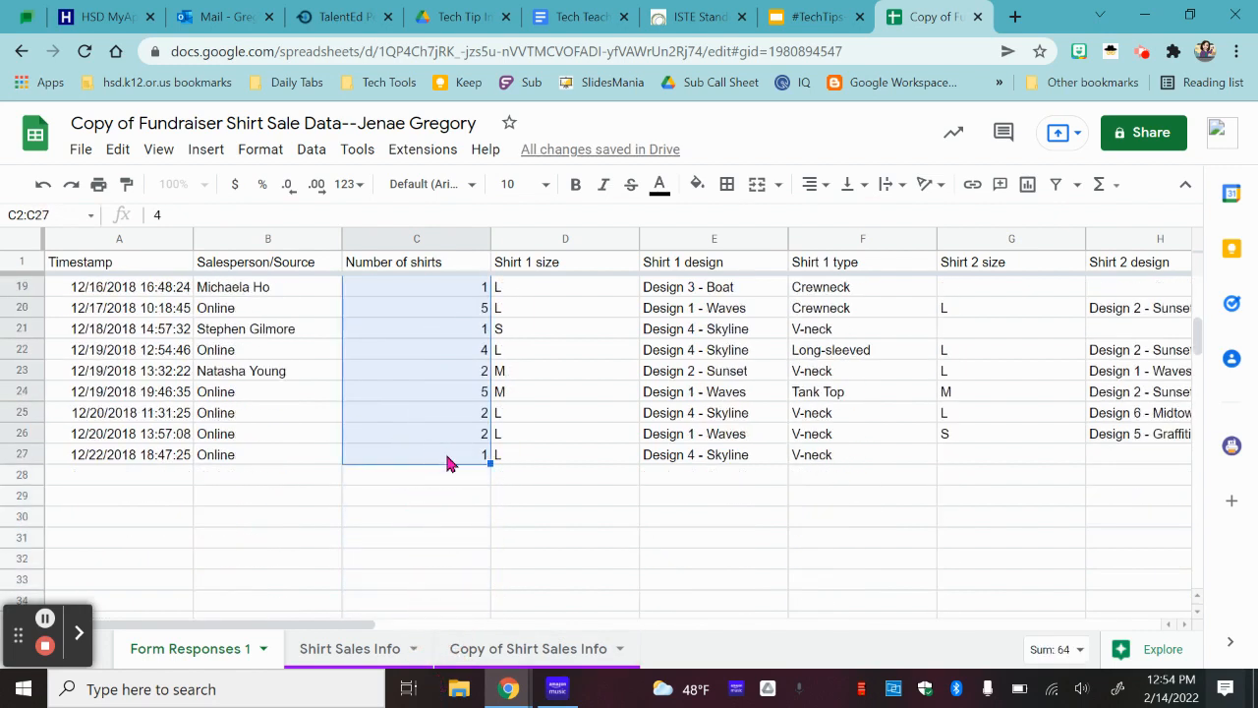
{"action": "left_click", "coordinate": [1108, 187]}
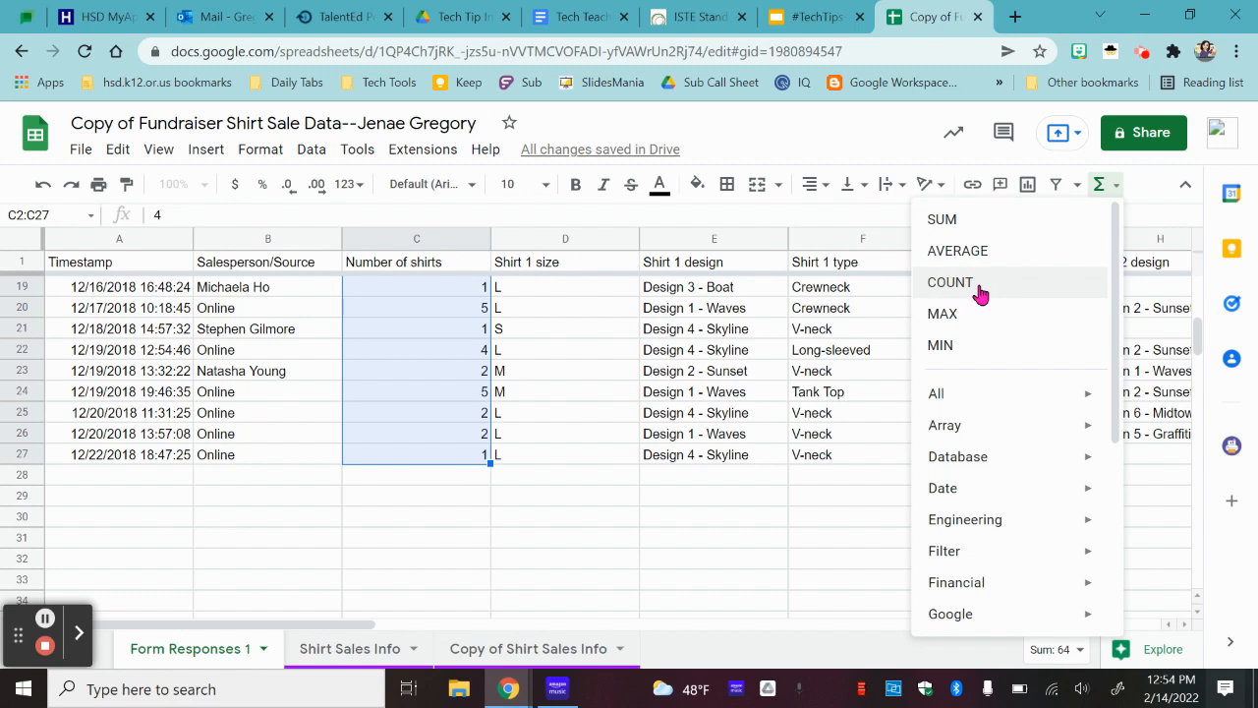
{"action": "left_click", "coordinate": [949, 283]}
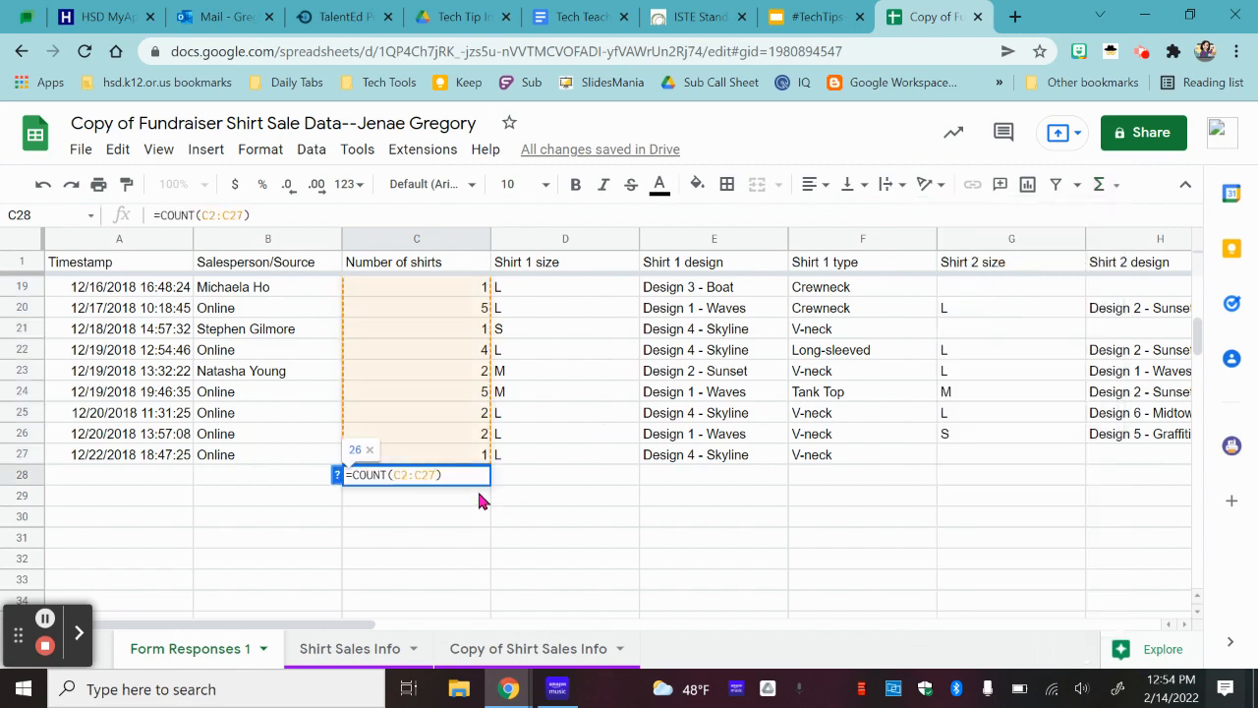
{"action": "key", "text": "Return"}
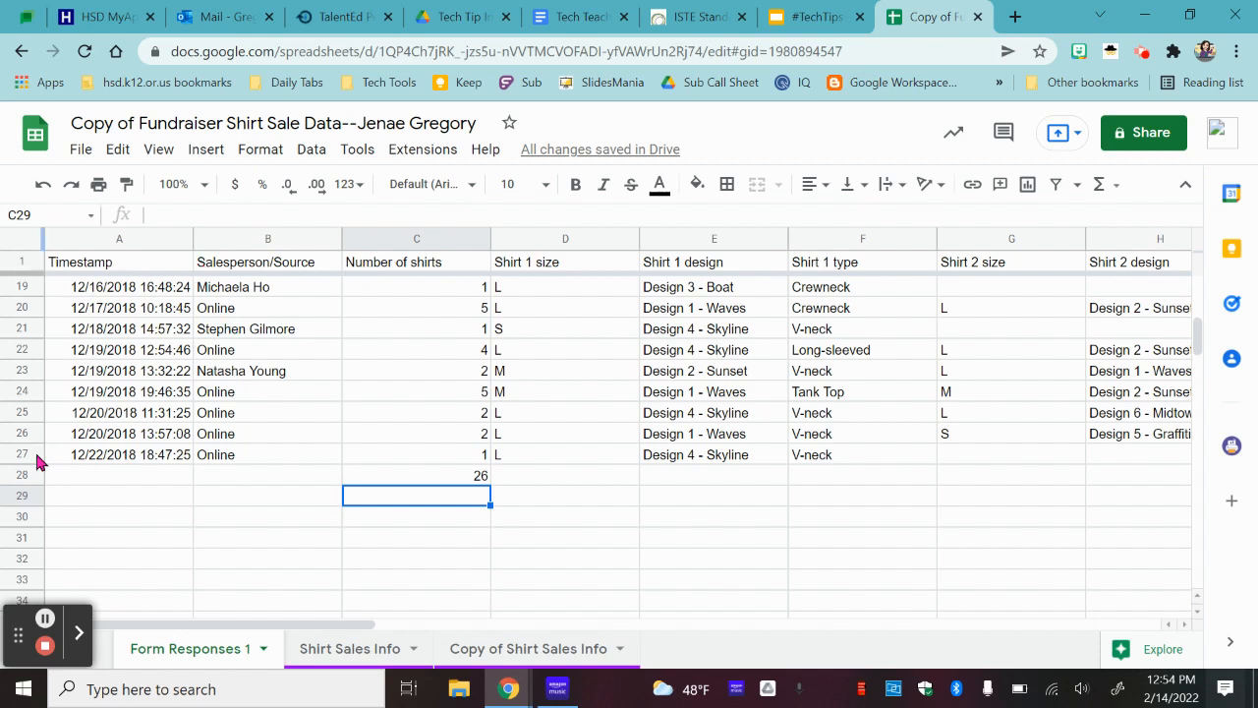
{"action": "left_click", "coordinate": [424, 479]}
{"action": "key", "text": "Delete"}
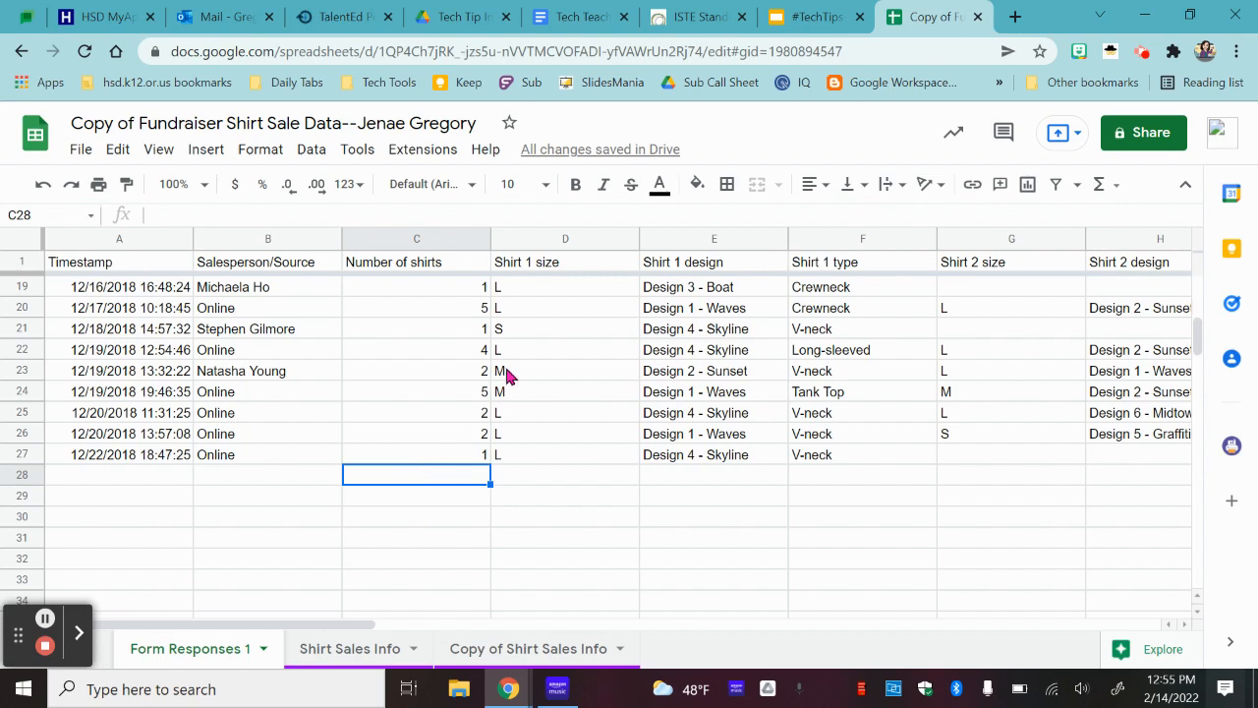
- Create a filter on the shirt sale data so that every heading gets sort and filter options
{"action": "scroll", "coordinate": [531, 378], "scroll_direction": "up", "scroll_amount": 5}
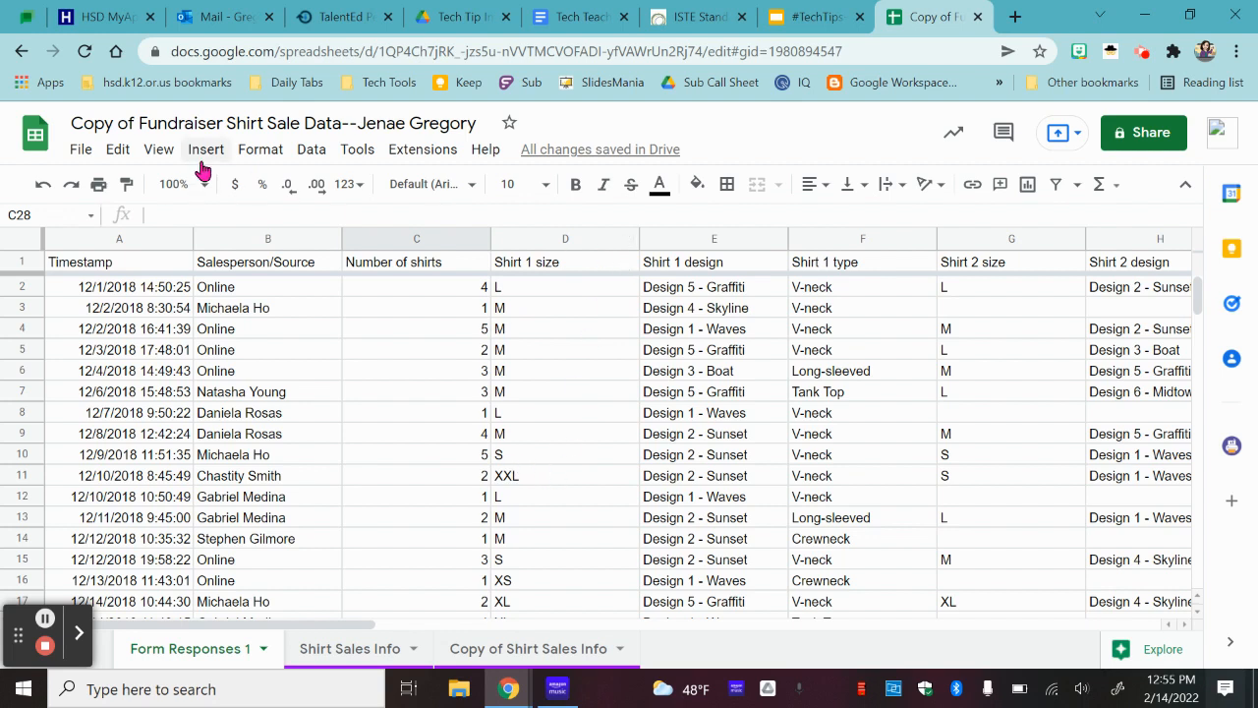
{"action": "left_click", "coordinate": [253, 158]}
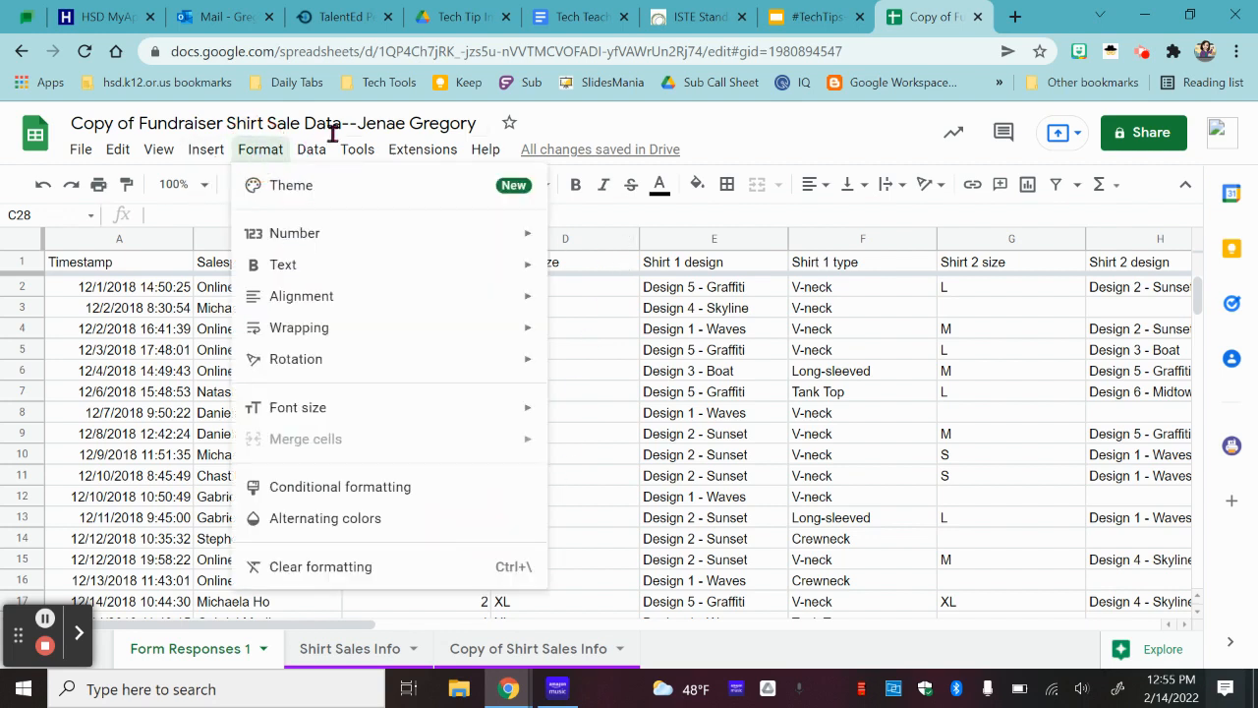
{"action": "mouse_move", "coordinate": [317, 157]}
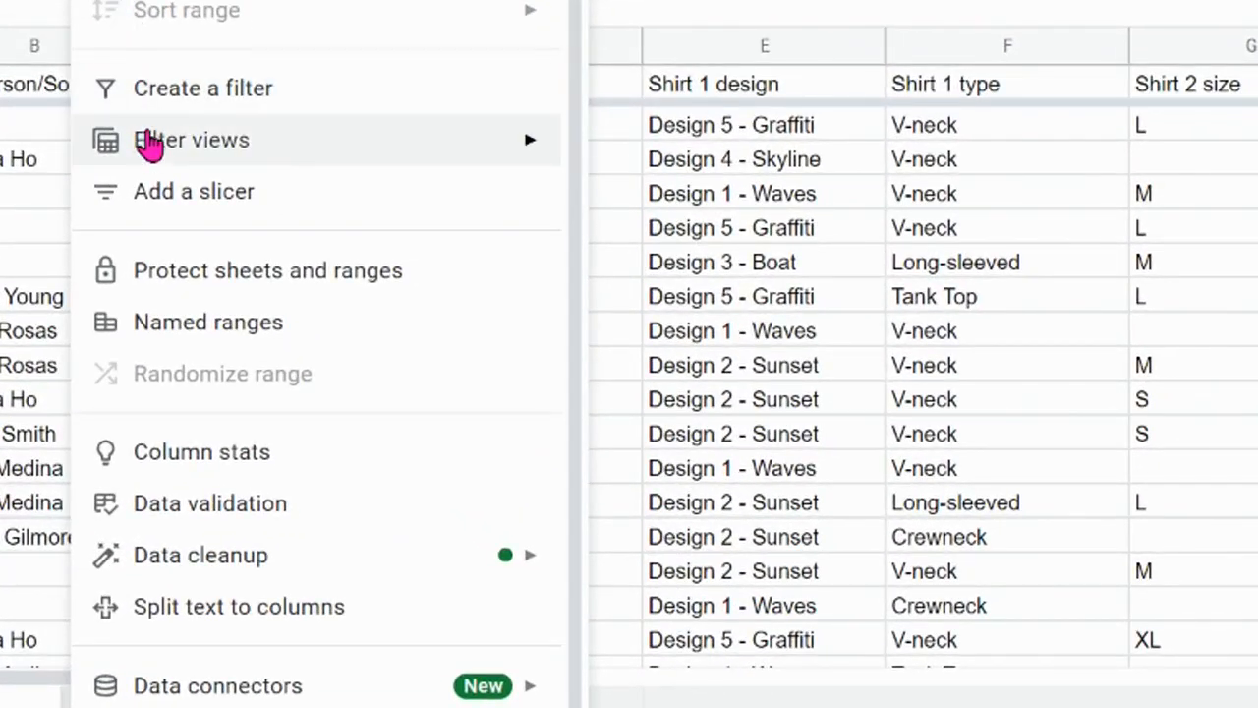
{"action": "mouse_move", "coordinate": [340, 304]}
{"action": "left_click", "coordinate": [224, 99]}
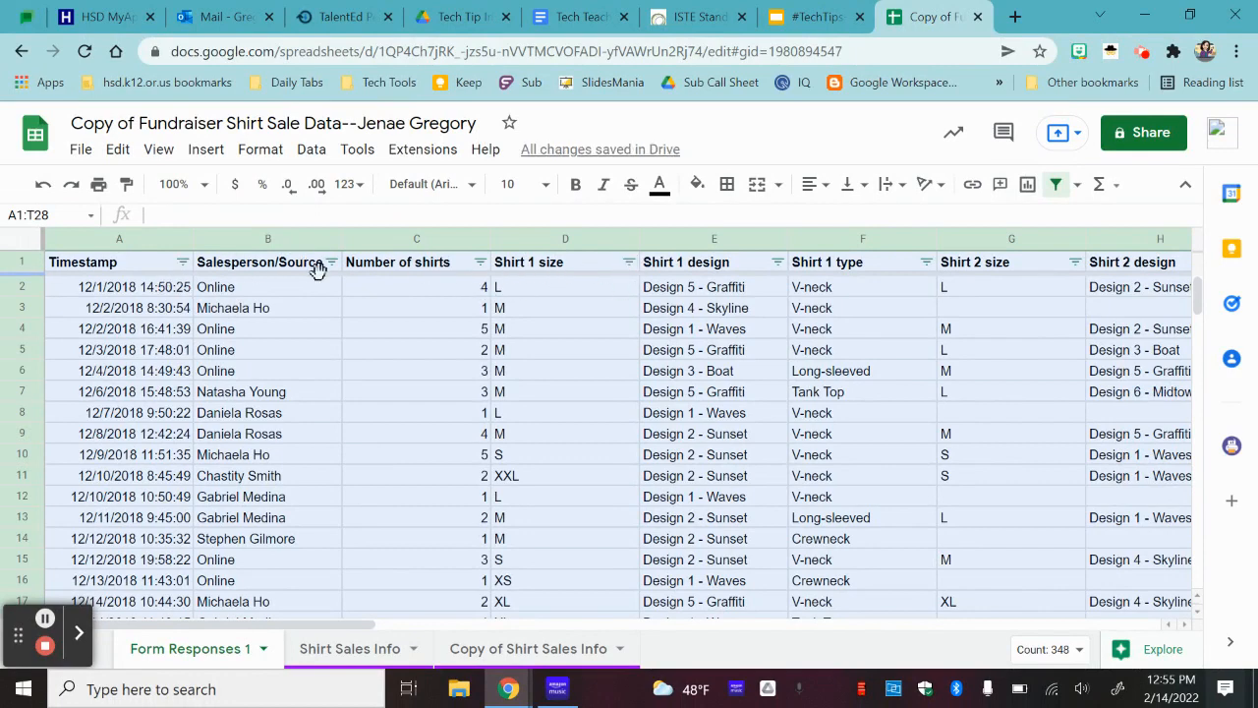
- Filter the Shirt 1 size column by values to show only S, and remove the filter from the sheet again
{"action": "left_click", "coordinate": [629, 263]}
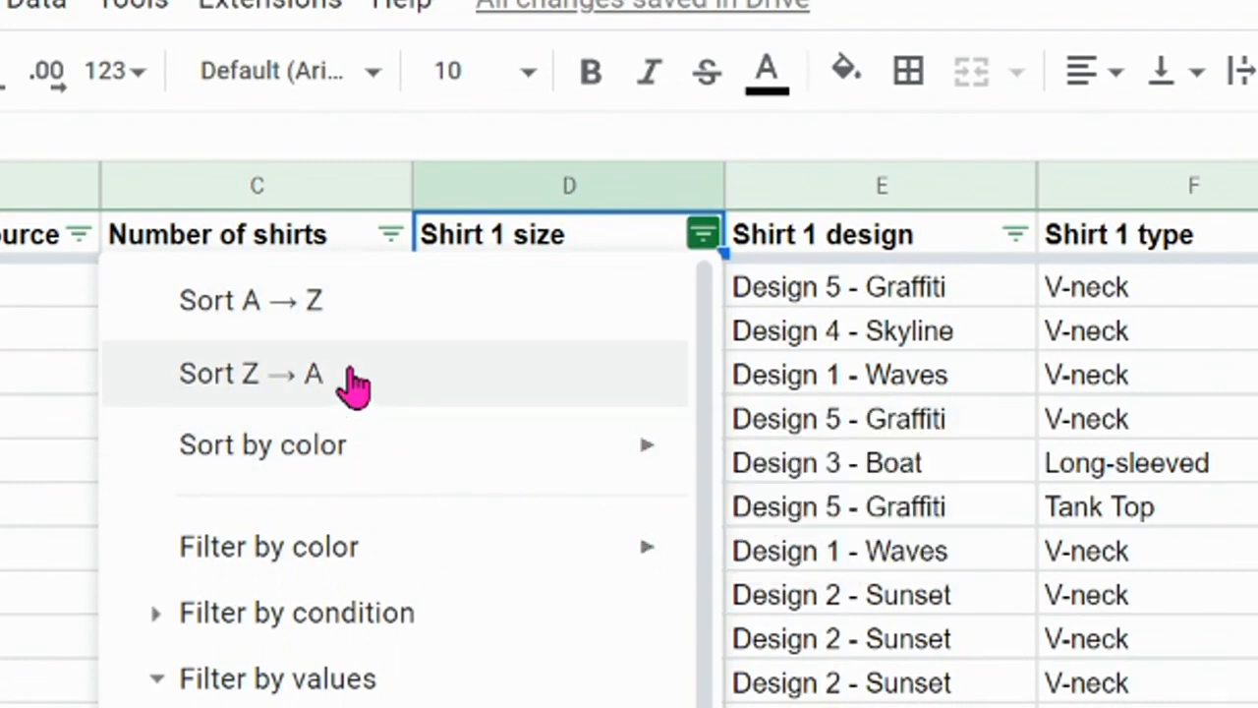
{"action": "mouse_move", "coordinate": [364, 458]}
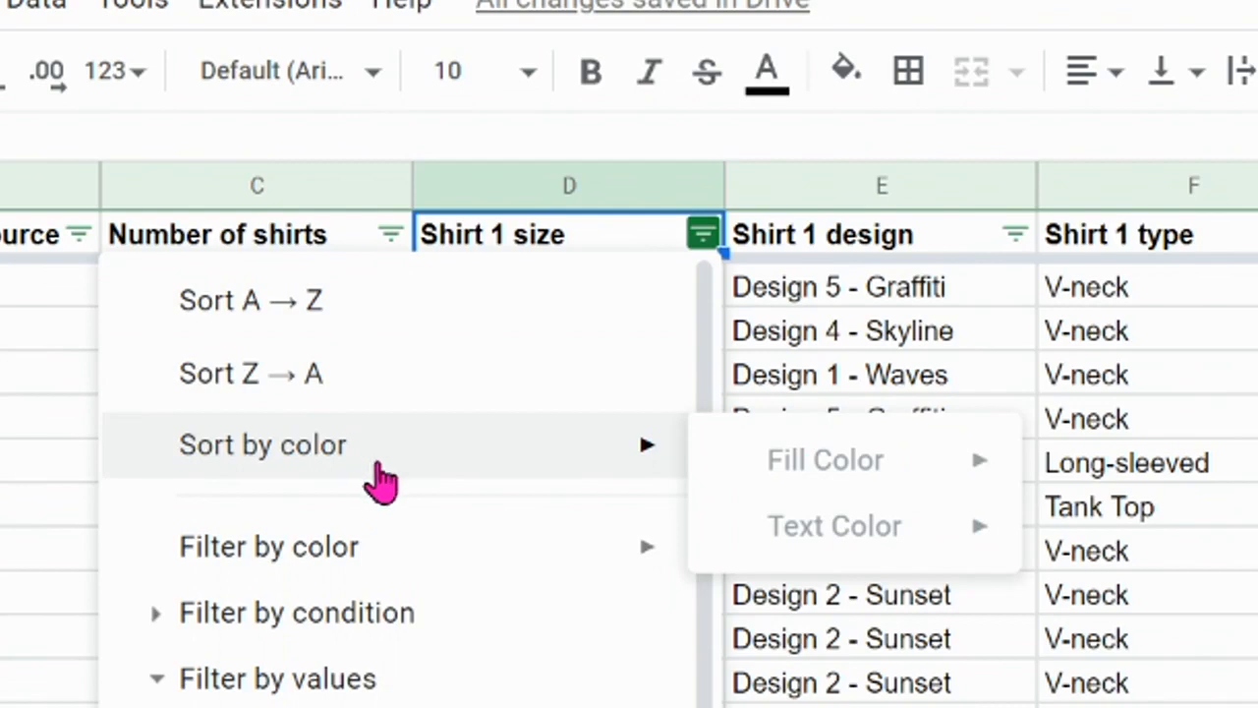
{"action": "scroll", "coordinate": [382, 480], "scroll_direction": "down", "scroll_amount": 2}
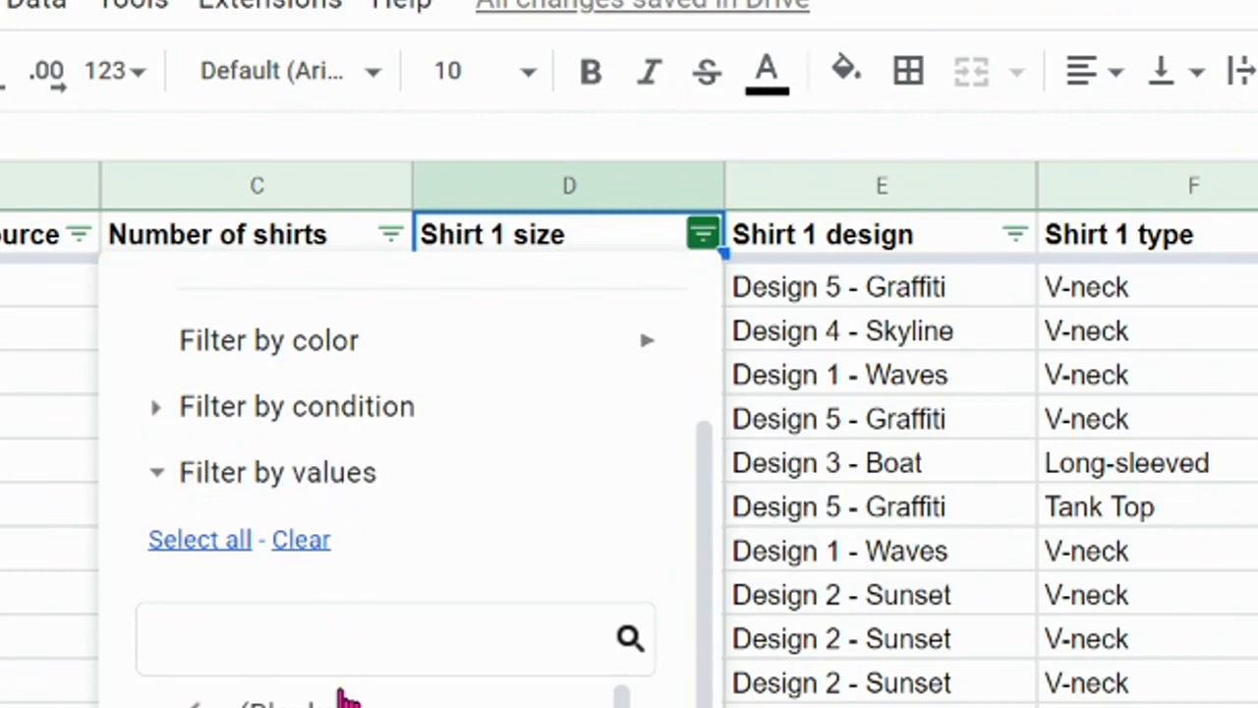
{"action": "scroll", "coordinate": [346, 693], "scroll_direction": "down", "scroll_amount": 3}
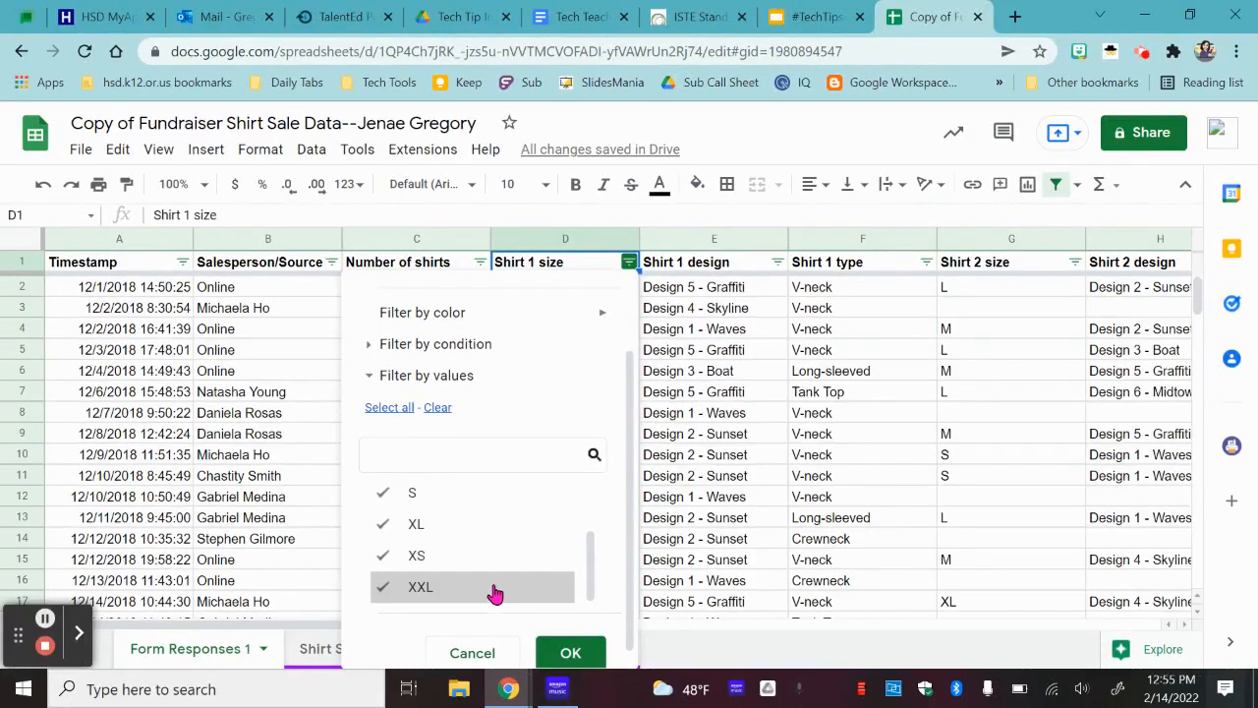
{"action": "scroll", "coordinate": [489, 560], "scroll_direction": "up", "scroll_amount": 3}
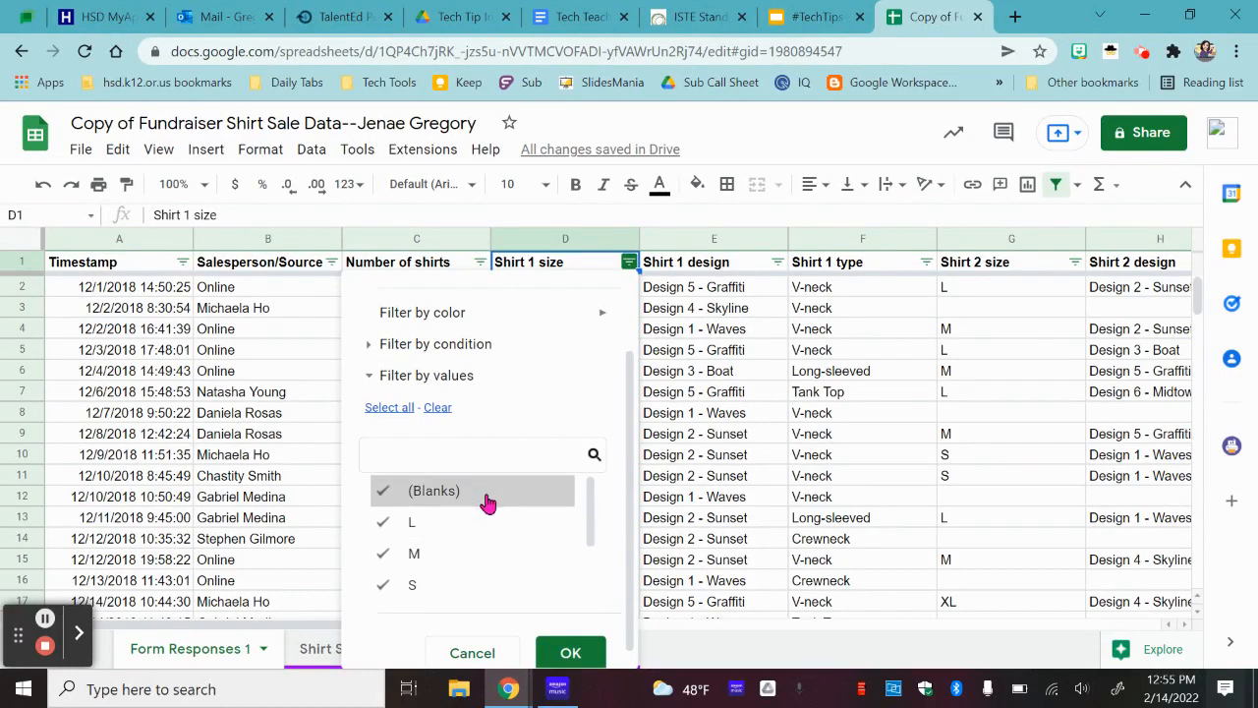
{"action": "left_click", "coordinate": [438, 407]}
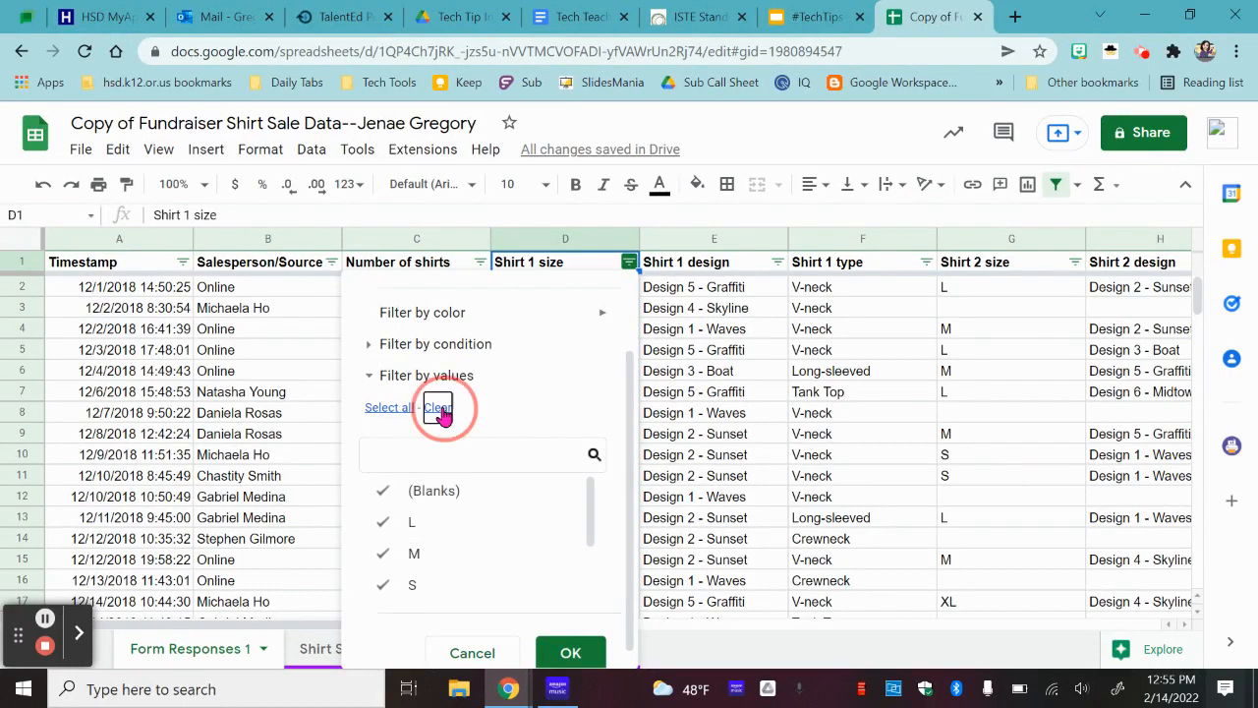
{"action": "scroll", "coordinate": [436, 553], "scroll_direction": "down", "scroll_amount": 3}
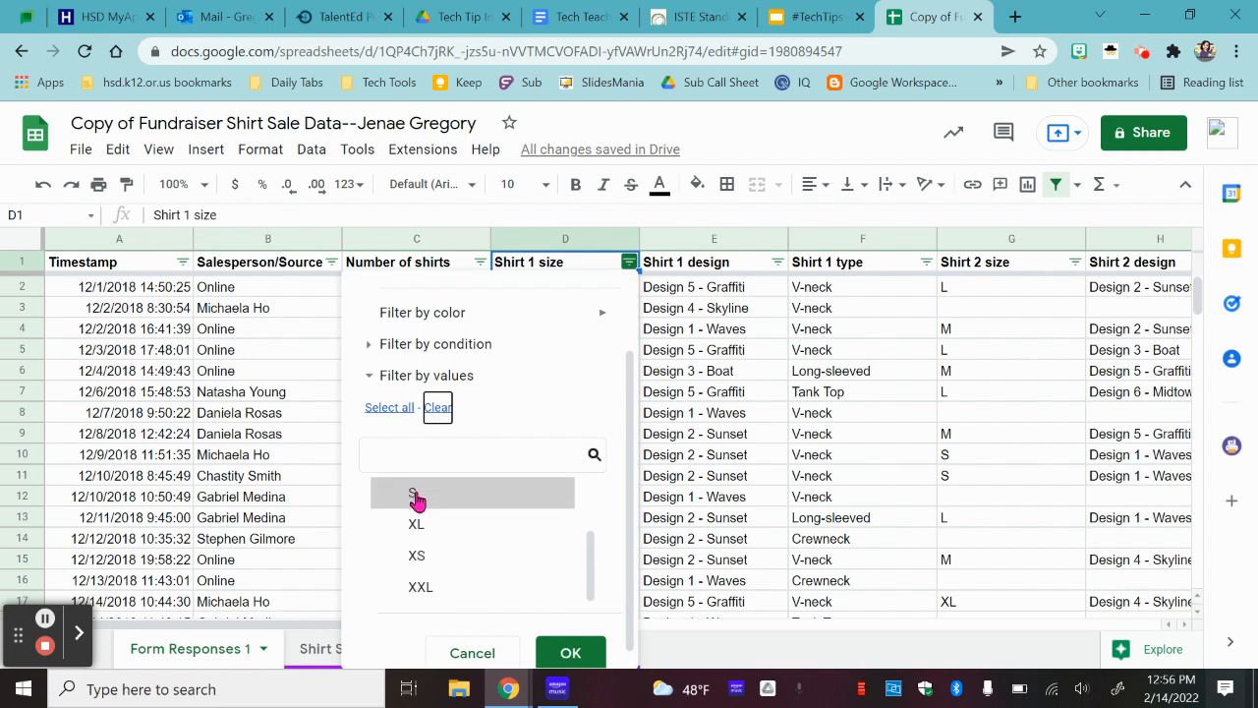
{"action": "left_click", "coordinate": [418, 496]}
{"action": "left_click", "coordinate": [570, 653]}
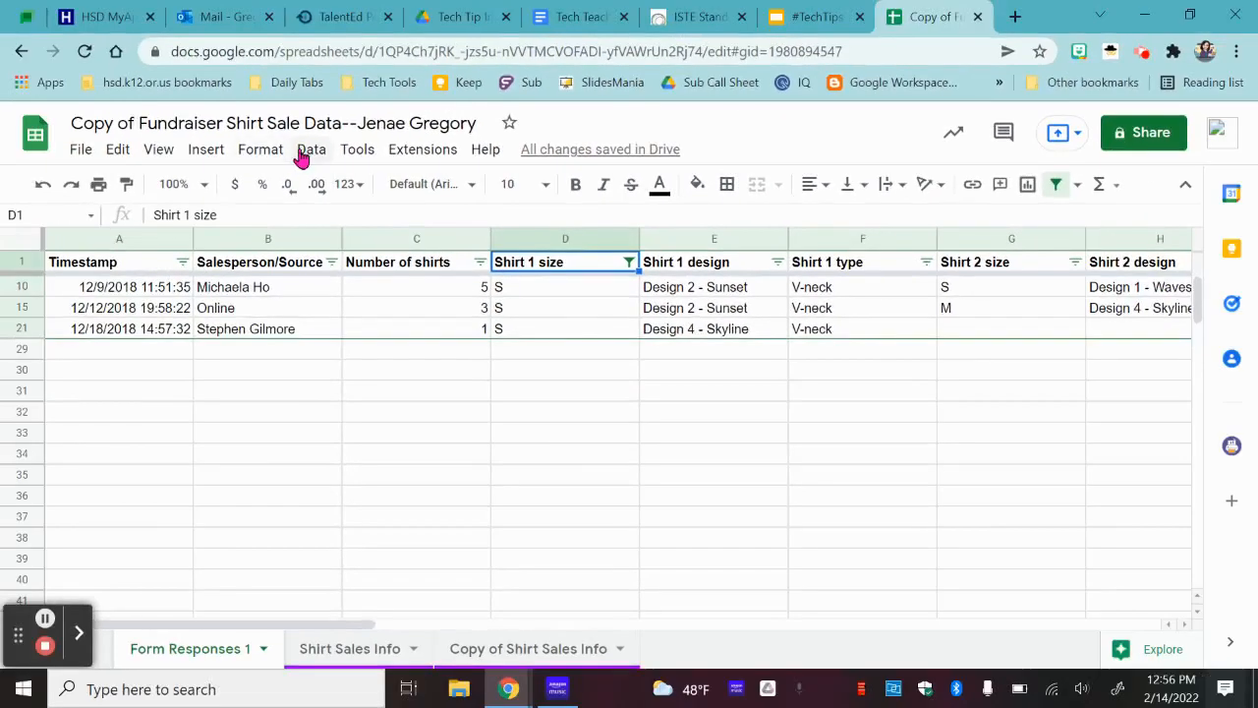
{"action": "left_click", "coordinate": [311, 150]}
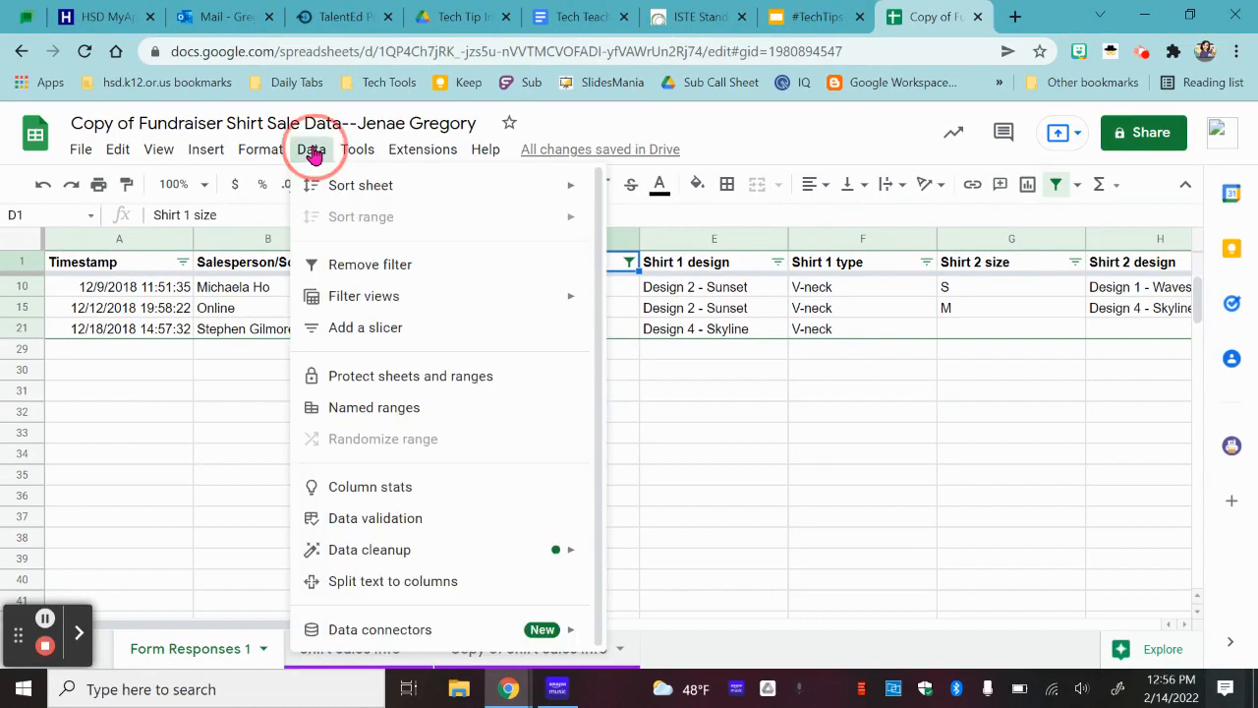
{"action": "left_click", "coordinate": [398, 267]}
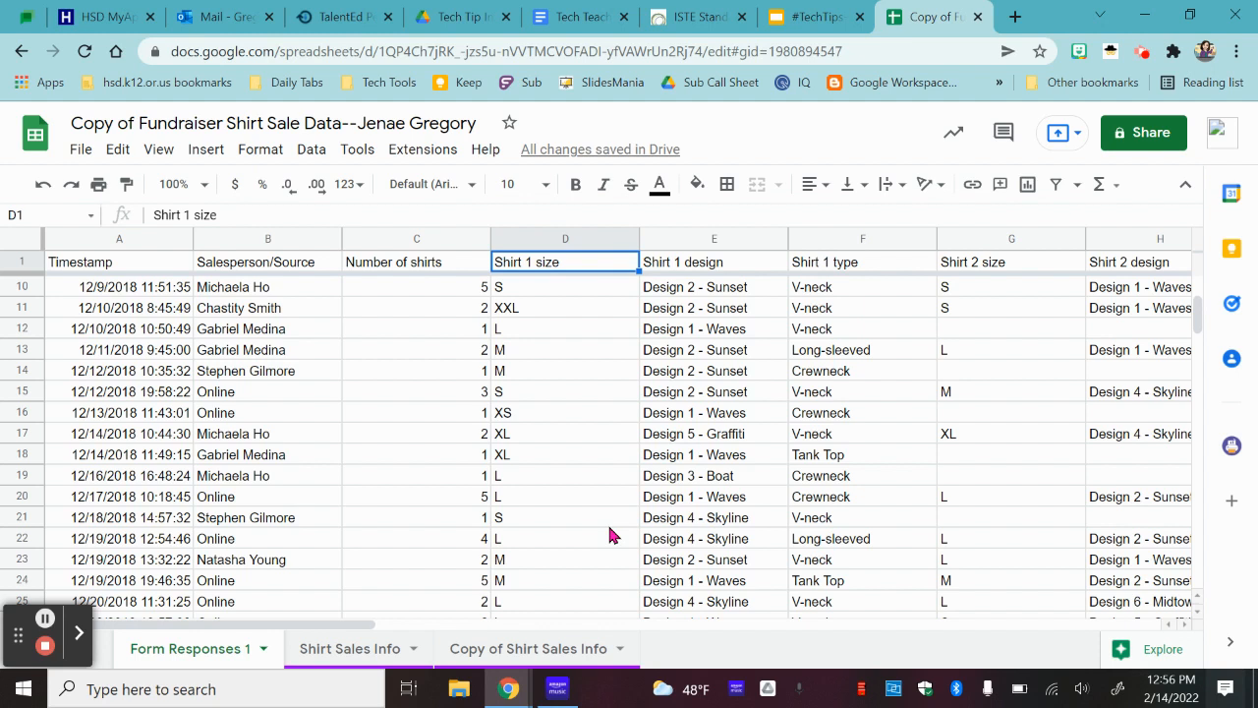
- Create a new filter view for the shirt sale data and name it Size S
{"action": "left_click", "coordinate": [315, 152]}
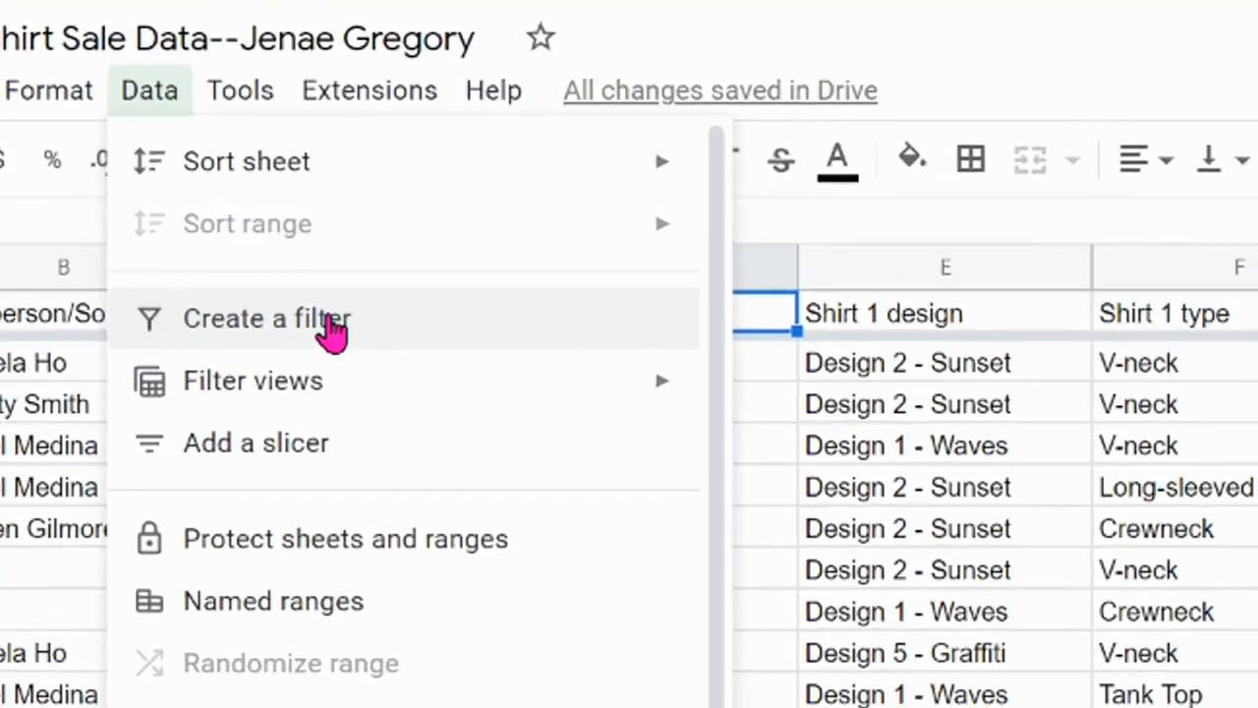
{"action": "mouse_move", "coordinate": [405, 302]}
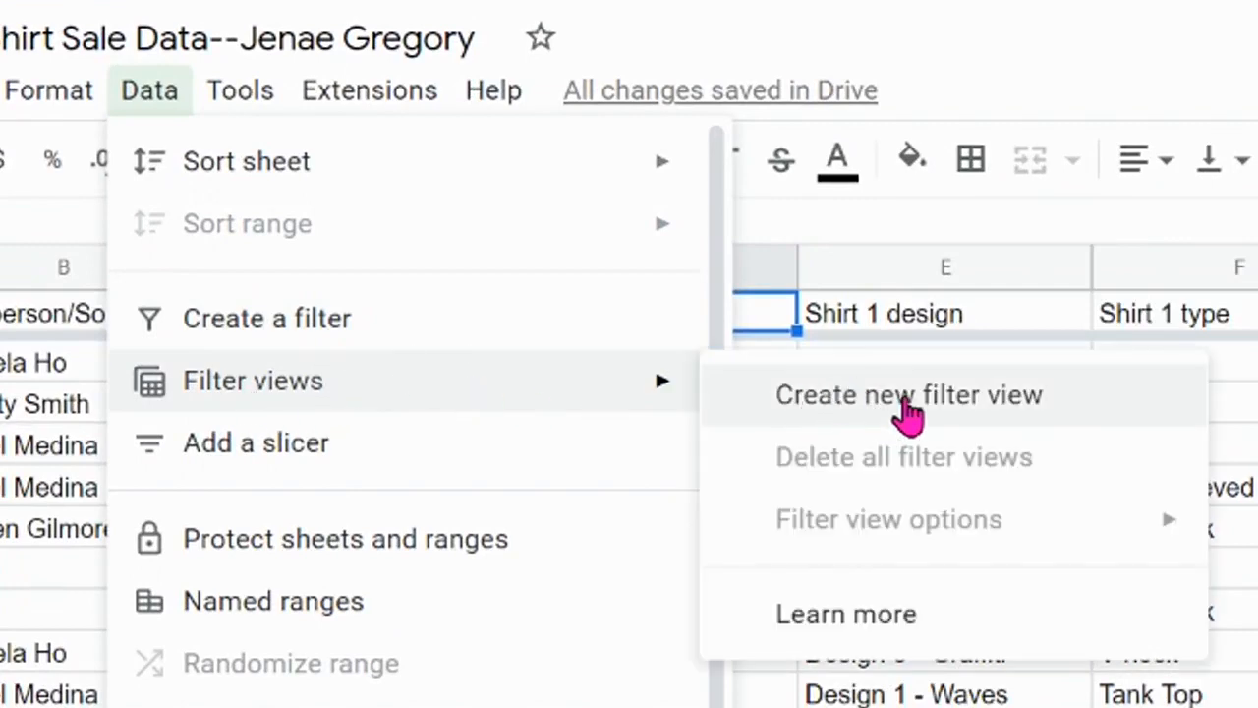
{"action": "left_click", "coordinate": [902, 403]}
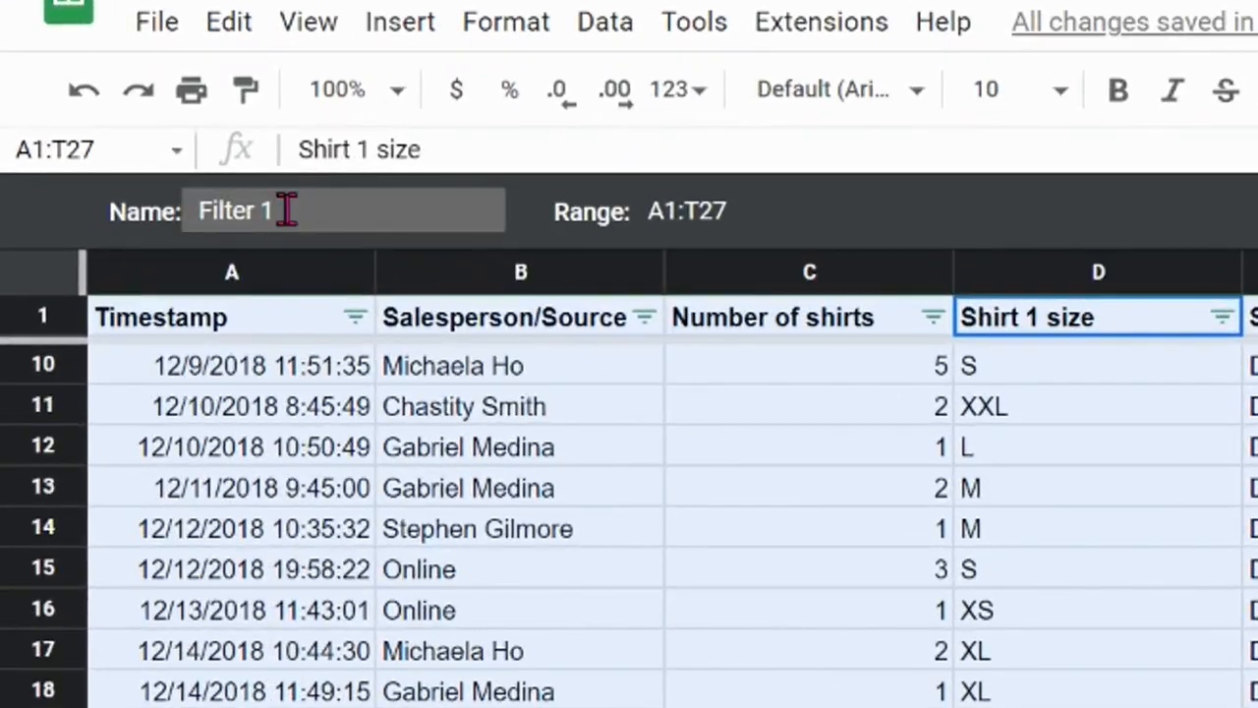
{"action": "left_click", "coordinate": [247, 210]}
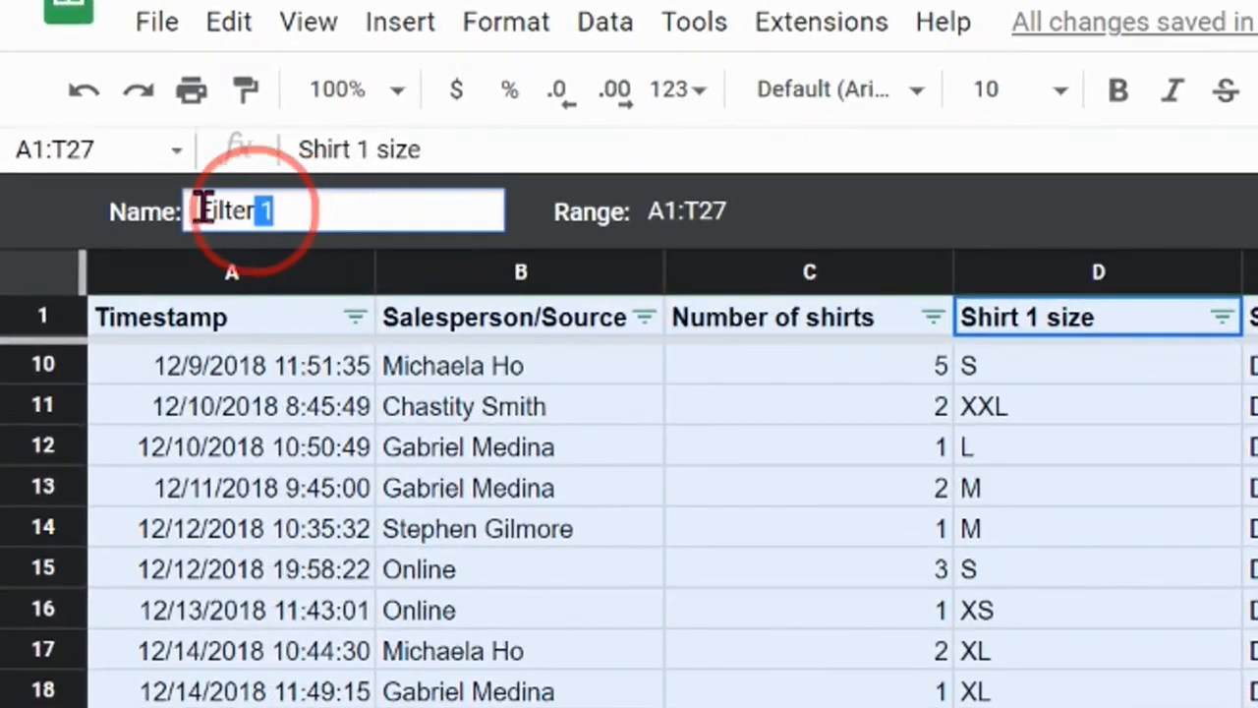
{"action": "type", "text": "S"}
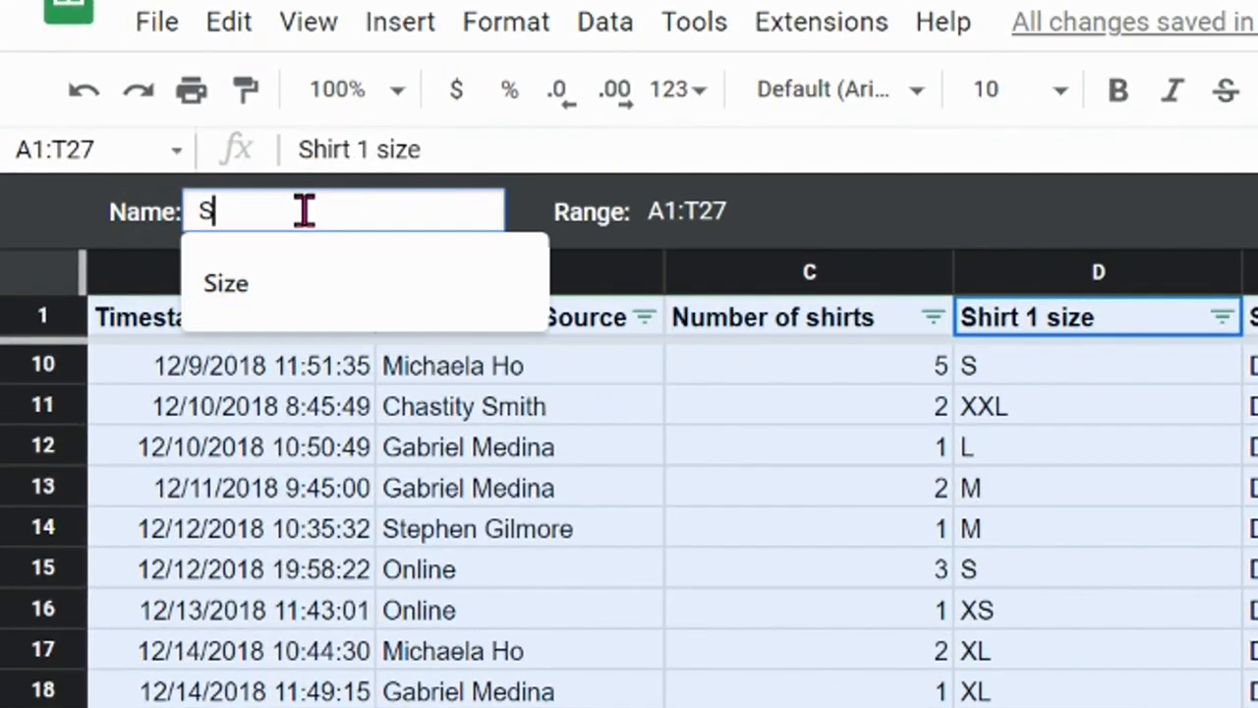
{"action": "type", "text": "ize S"}
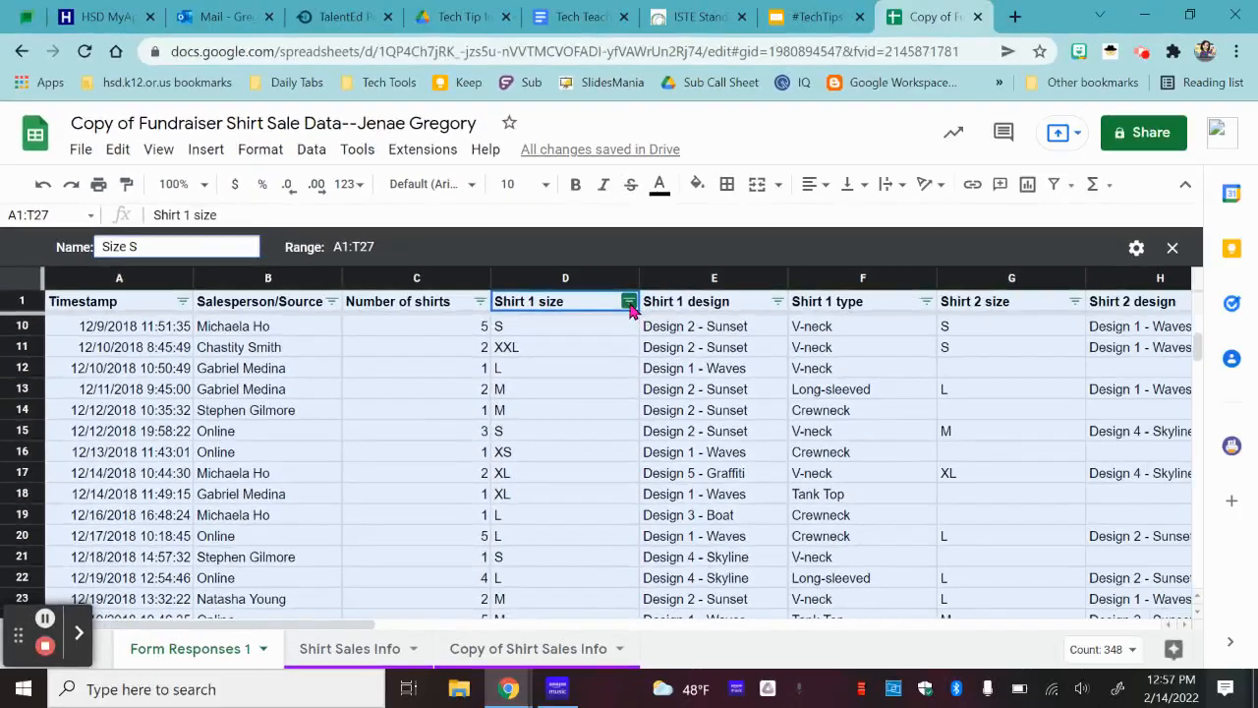
- Limit the Shirt 1 size column to the value S in the Size S filter view, and close the view
{"action": "left_click", "coordinate": [1221, 317]}
{"action": "scroll", "coordinate": [486, 539], "scroll_direction": "down", "scroll_amount": 3}
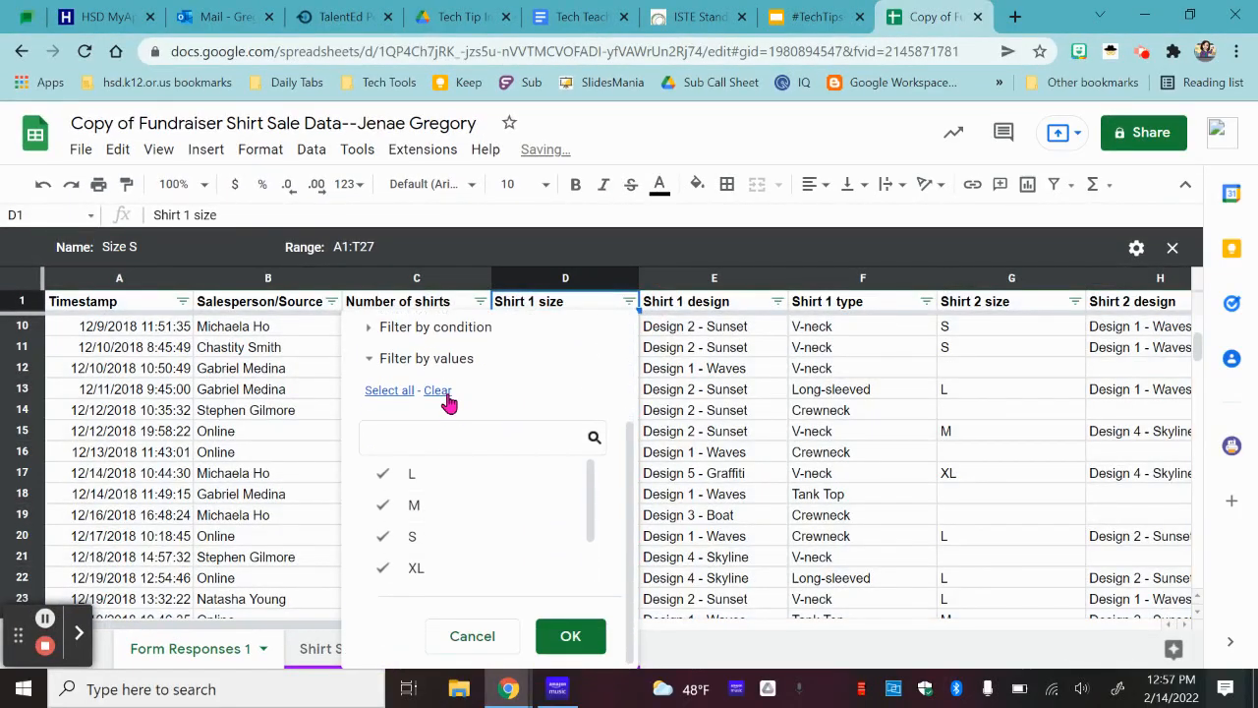
{"action": "left_click", "coordinate": [438, 390]}
{"action": "left_click", "coordinate": [417, 538]}
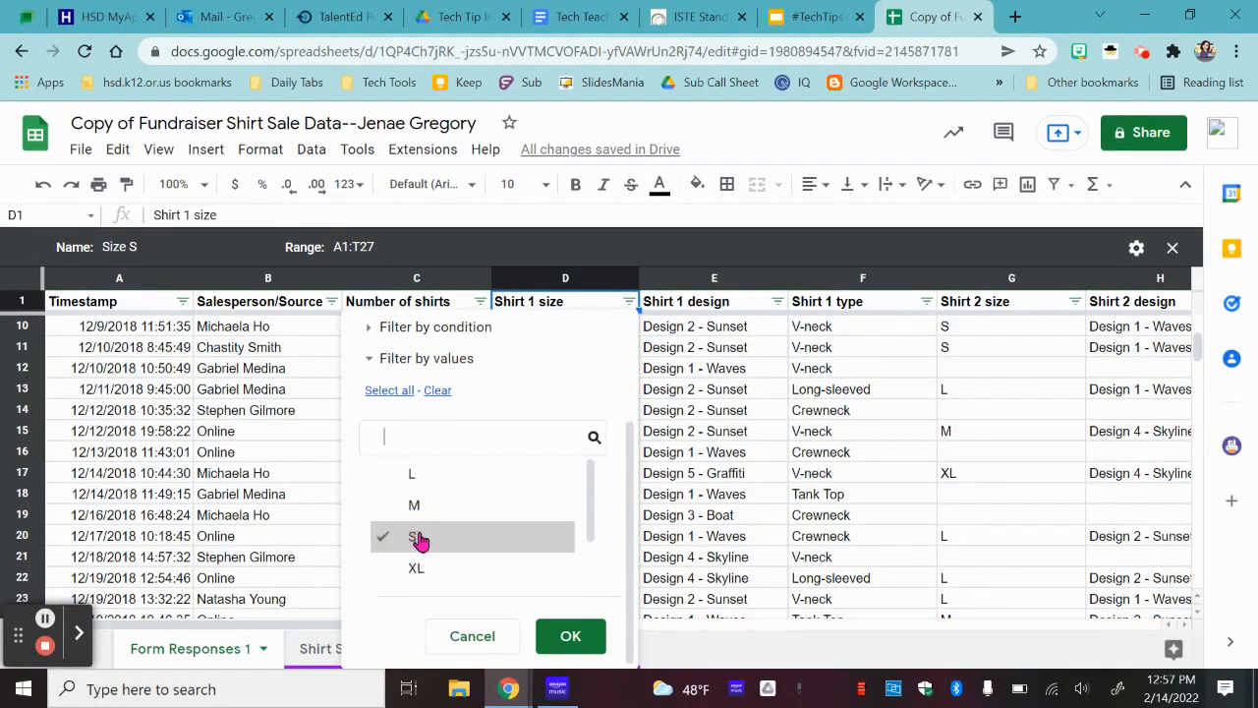
{"action": "left_click", "coordinate": [570, 635]}
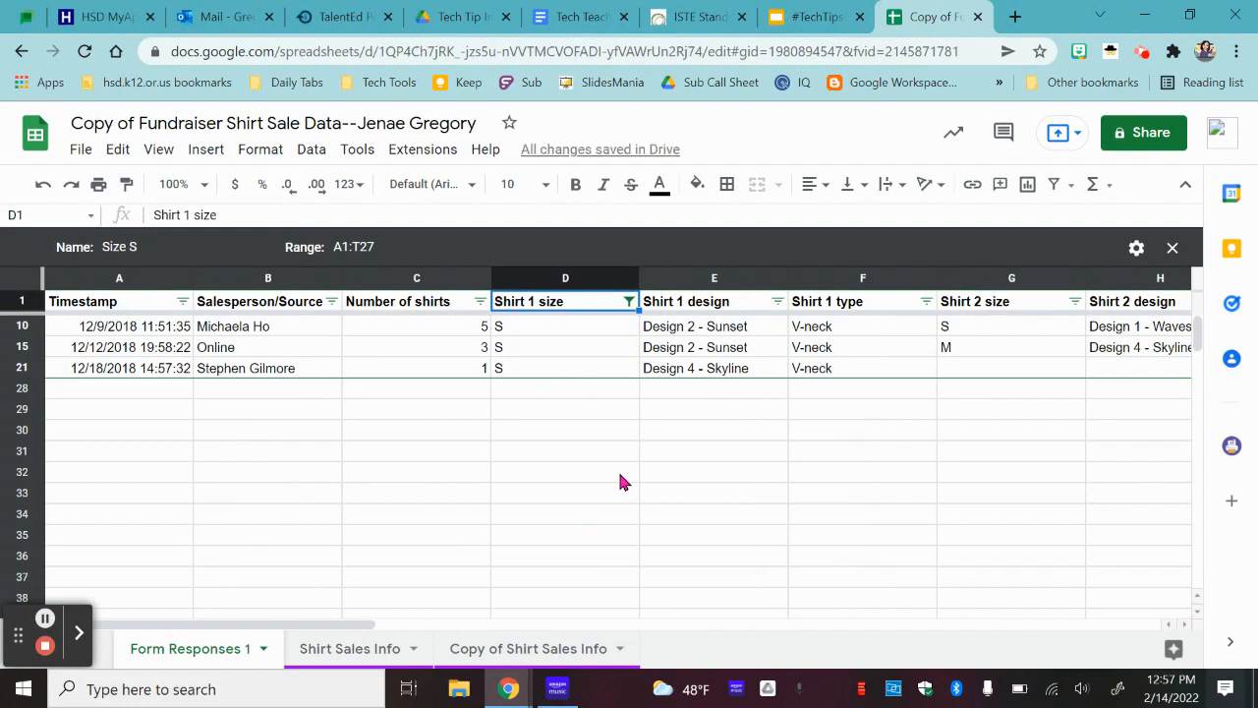
{"action": "left_click", "coordinate": [1172, 249]}
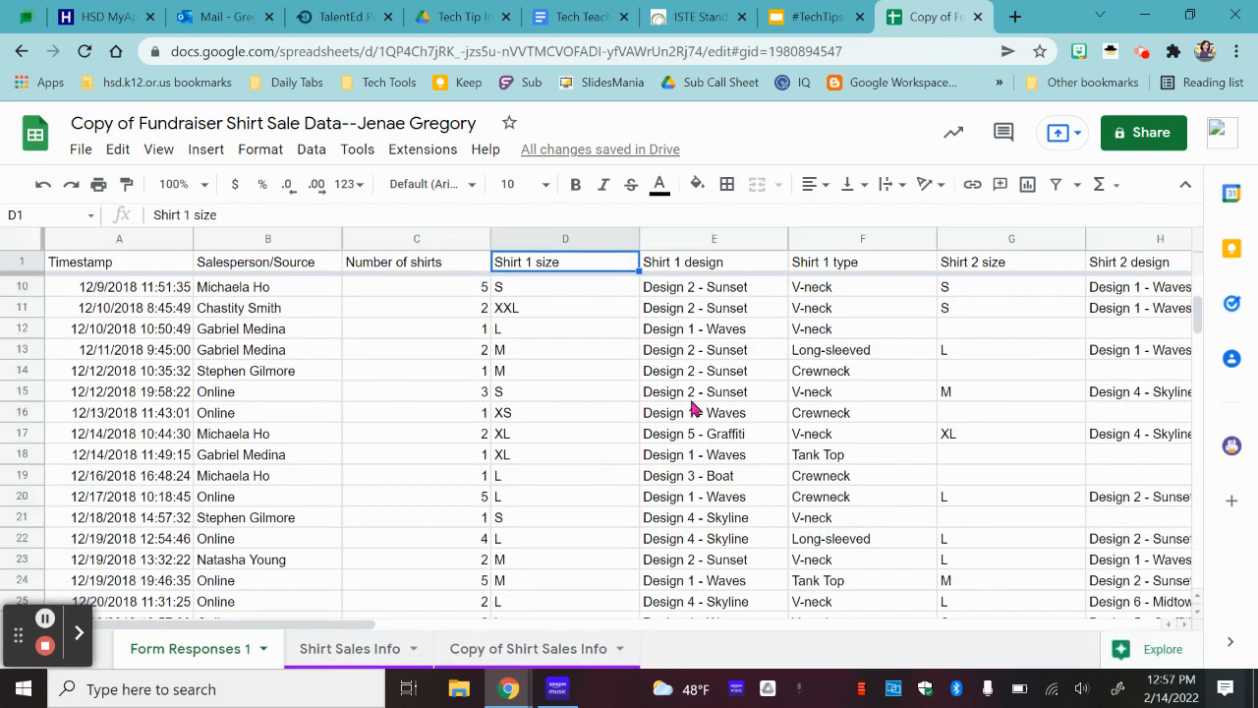
- Reopen the saved Size S filter view to look at its rows, and close it again
{"action": "left_click", "coordinate": [311, 150]}
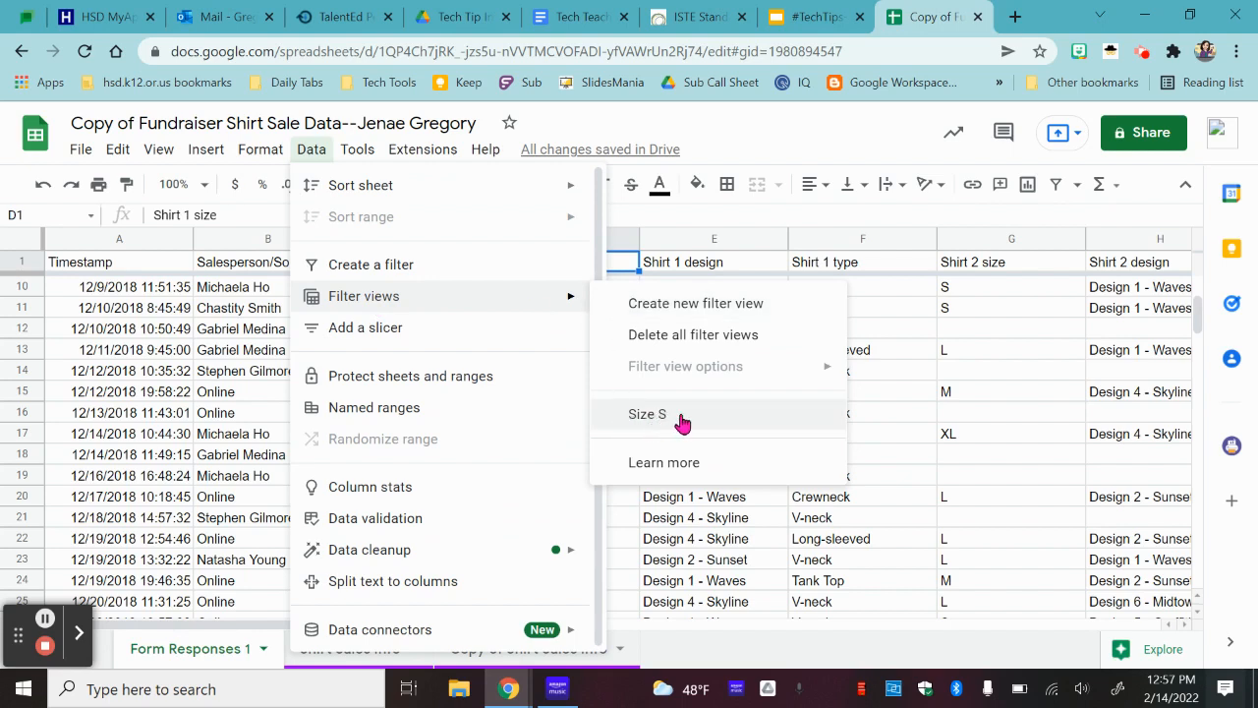
{"action": "left_click", "coordinate": [659, 415]}
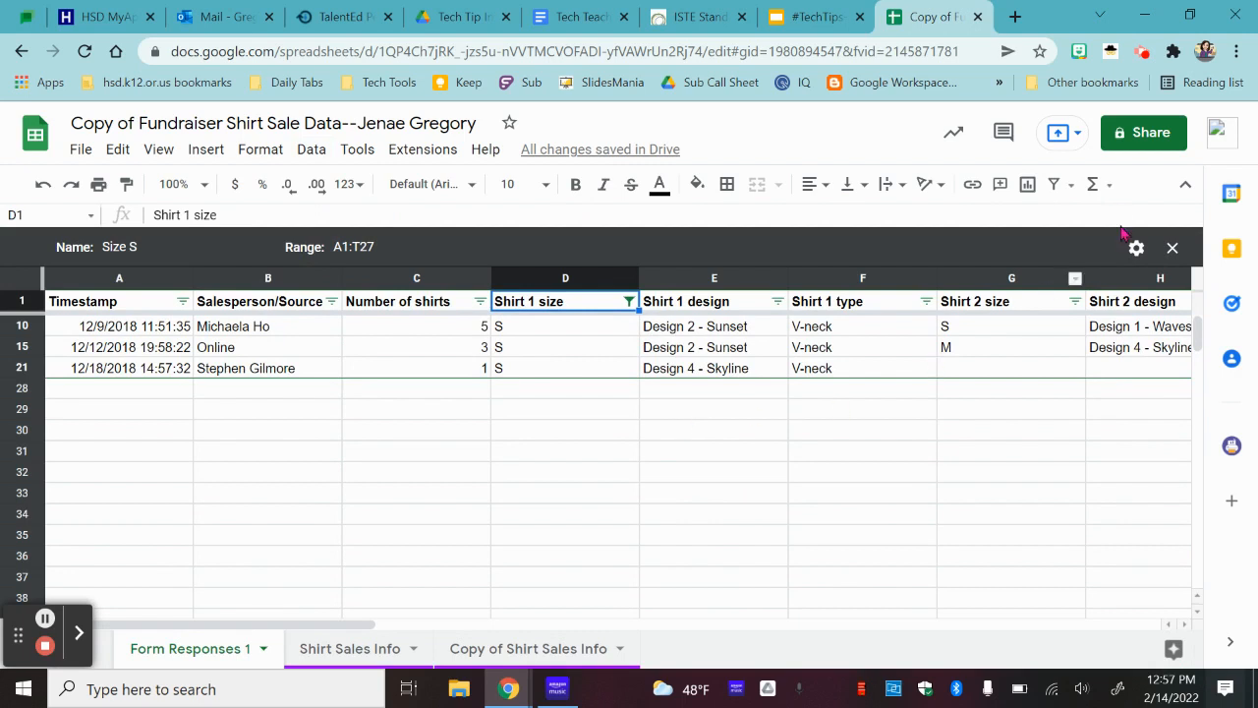
{"action": "left_click", "coordinate": [1174, 251]}
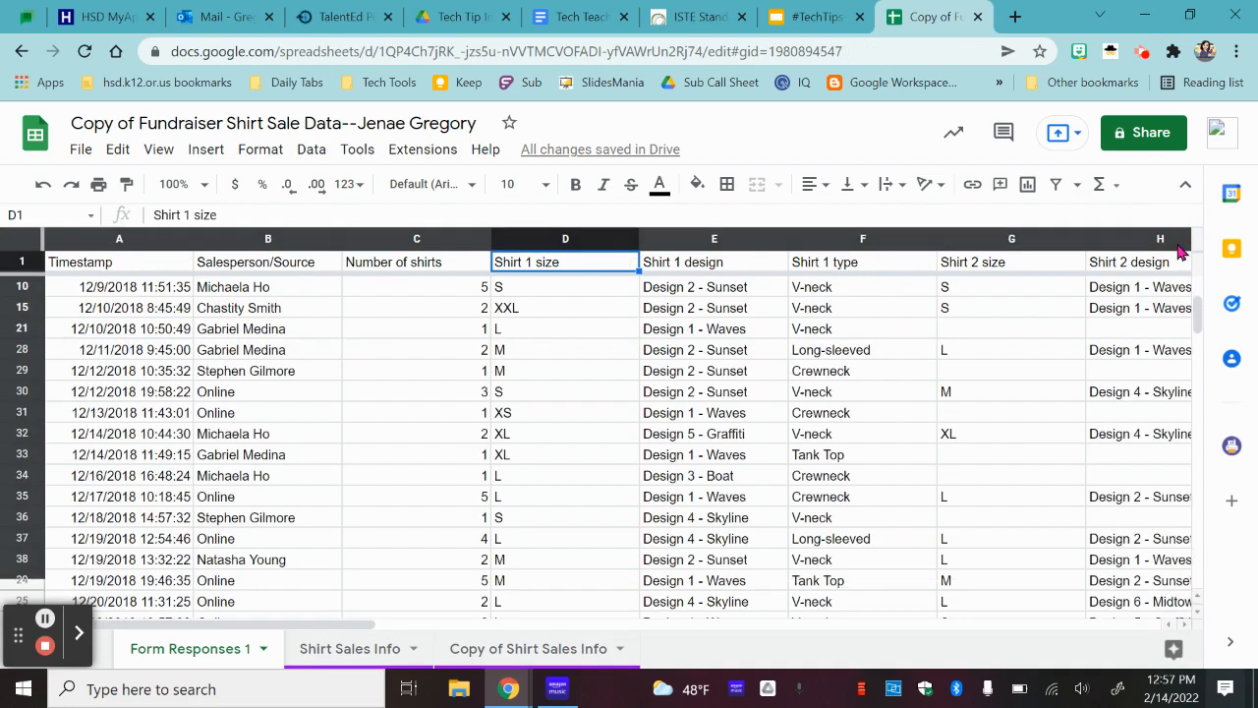